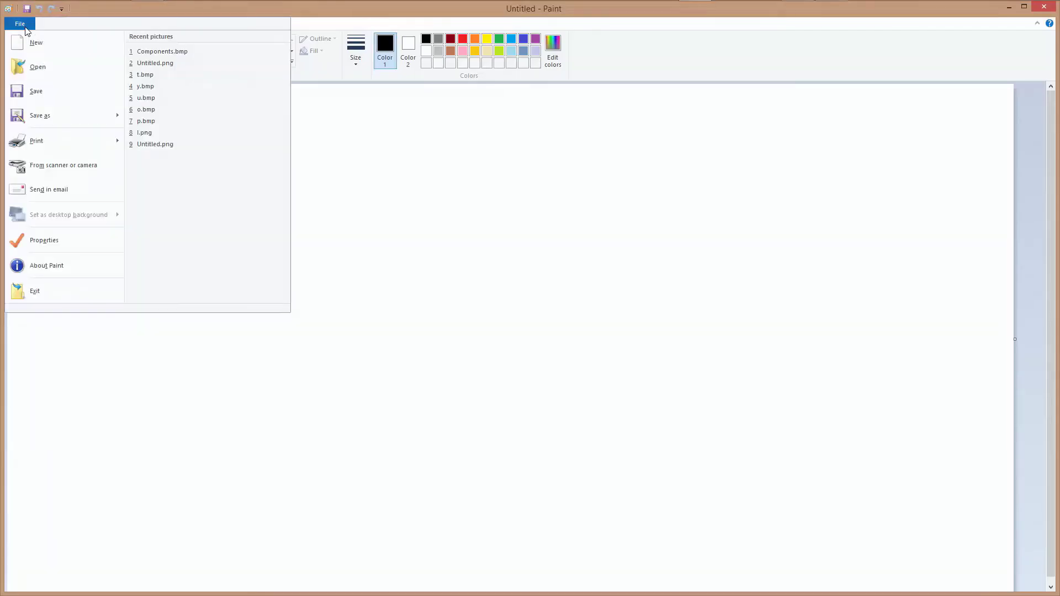
Open Components.bmp and copy all of its component symbols.
{"action": "left_click", "coordinate": [161, 51]}
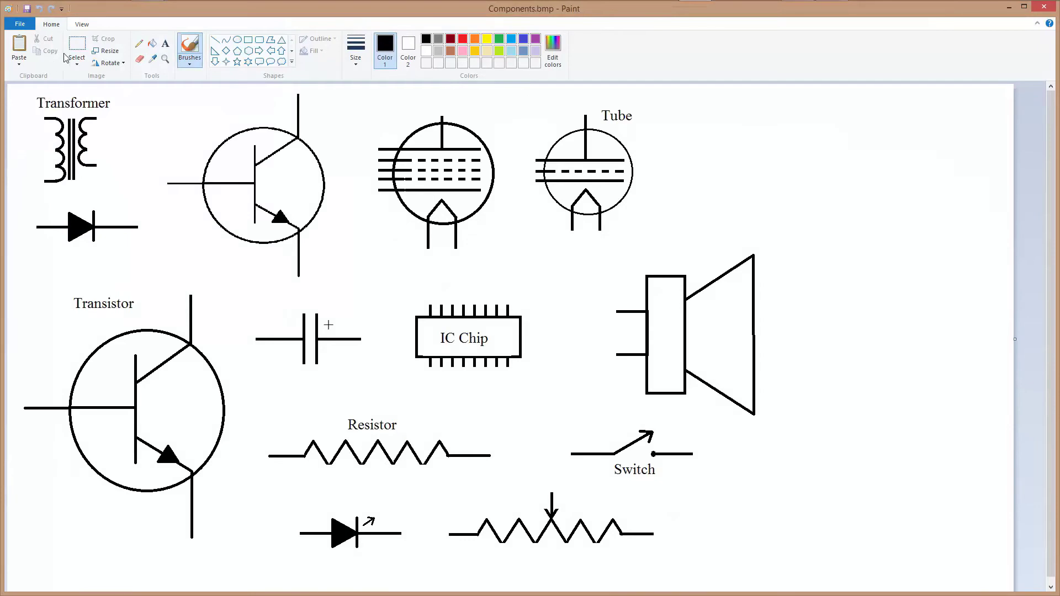
{"action": "left_click", "coordinate": [76, 46]}
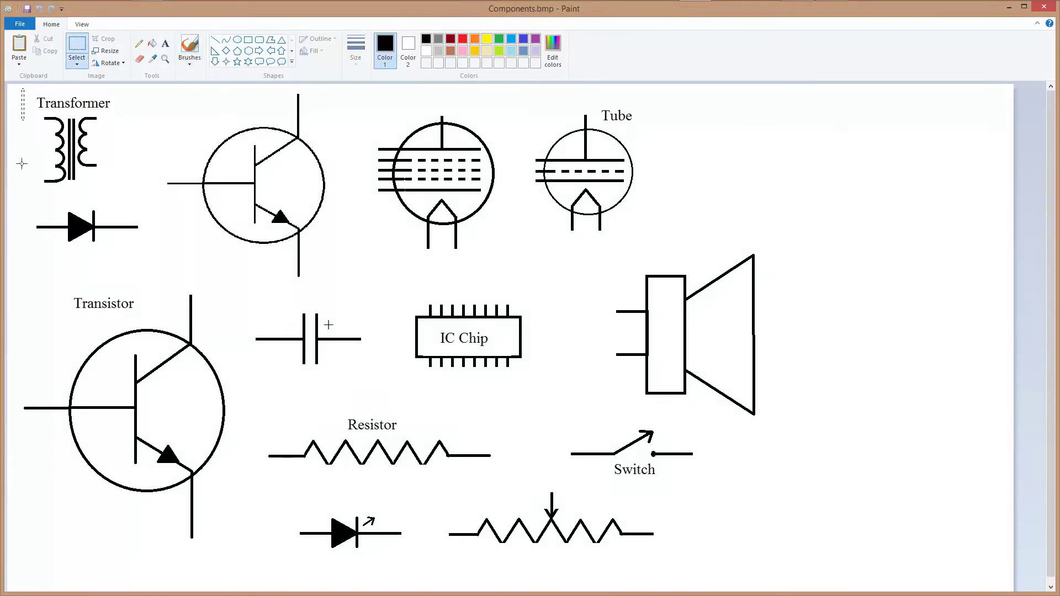
{"action": "left_click_drag", "start_coordinate": [21, 103], "coordinate": [156, 523]}
{"action": "left_click_drag", "start_coordinate": [697, 571], "coordinate": [777, 575]}
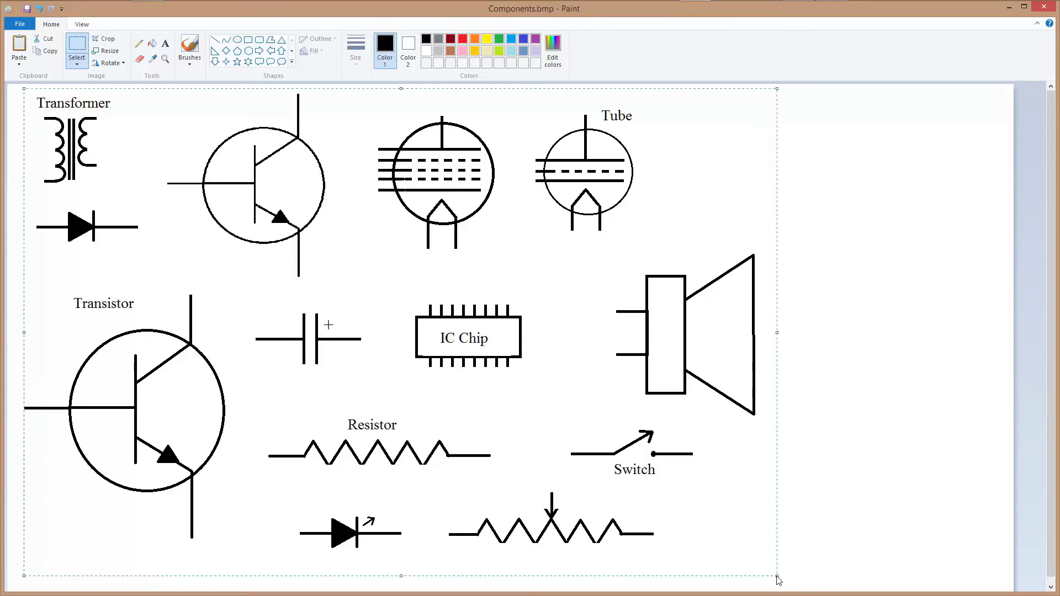
{"action": "right_click", "coordinate": [601, 351]}
{"action": "left_click", "coordinate": [628, 370]}
Start a new image with the symbols and save it as BMP picture Gamp.bmp.
{"action": "left_click", "coordinate": [21, 25]}
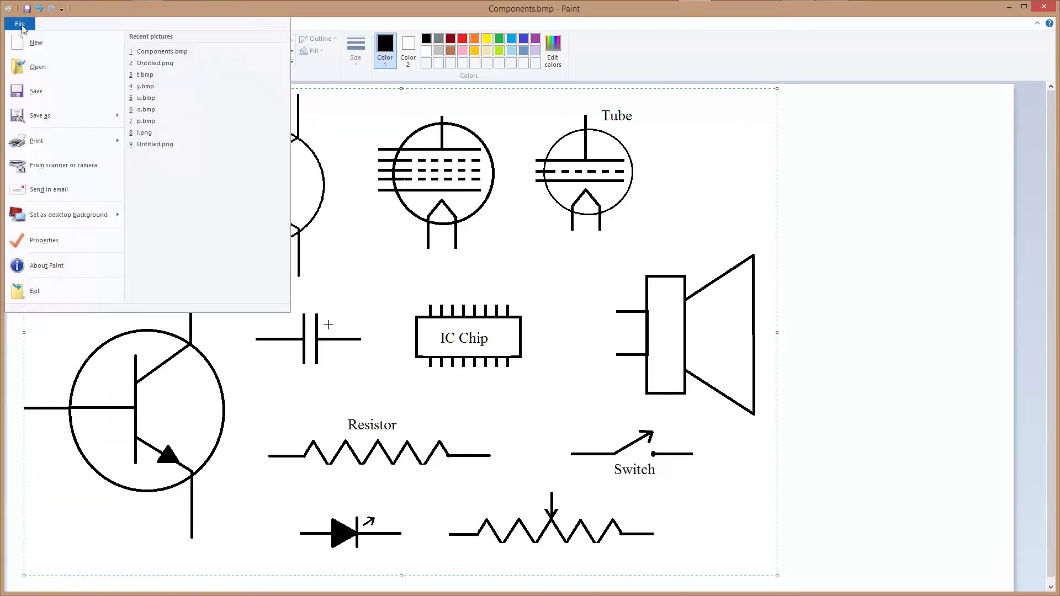
{"action": "left_click", "coordinate": [28, 44]}
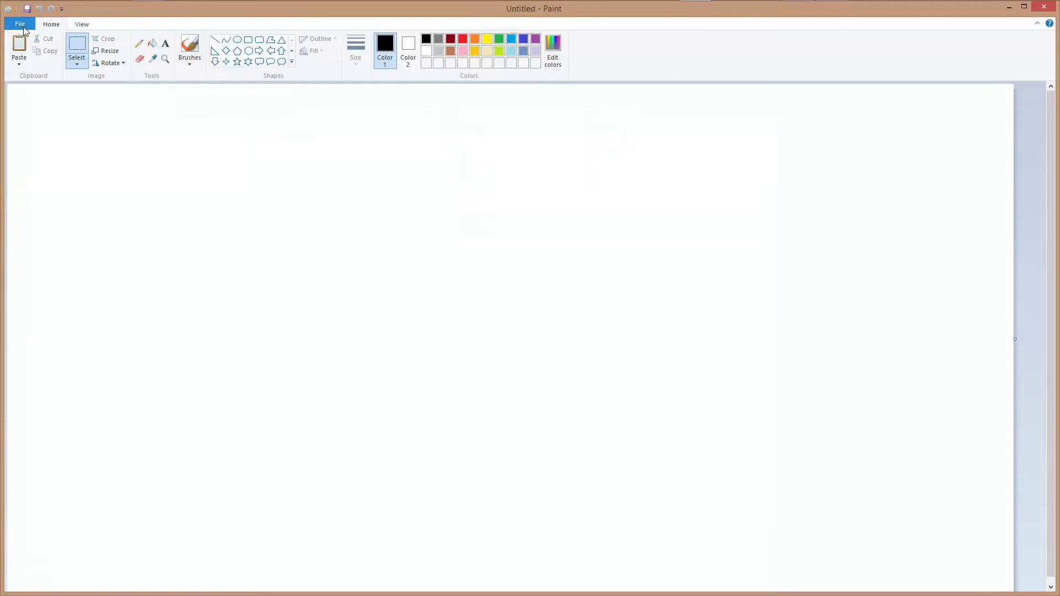
{"action": "left_click", "coordinate": [20, 25]}
{"action": "mouse_move", "coordinate": [41, 112]}
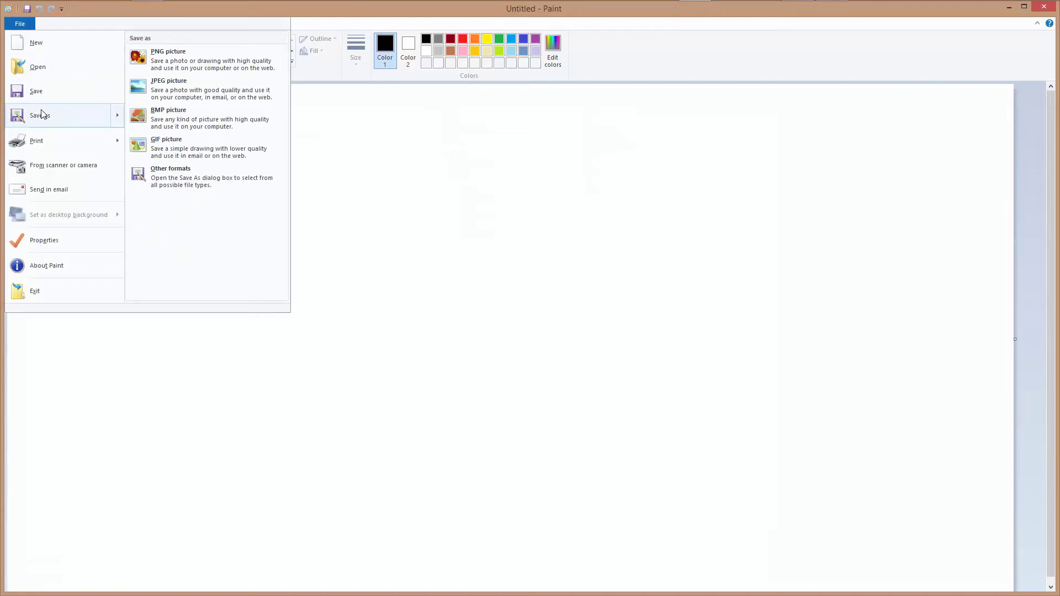
{"action": "left_click", "coordinate": [167, 125]}
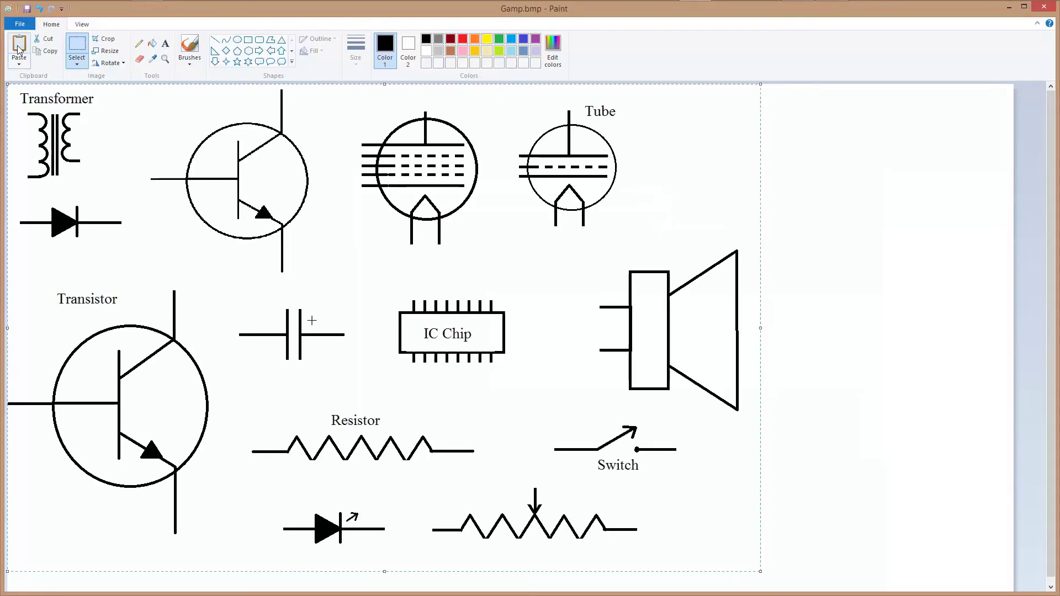
Set the canvas width to 4000 pixels in Image Properties.
{"action": "left_click", "coordinate": [856, 386]}
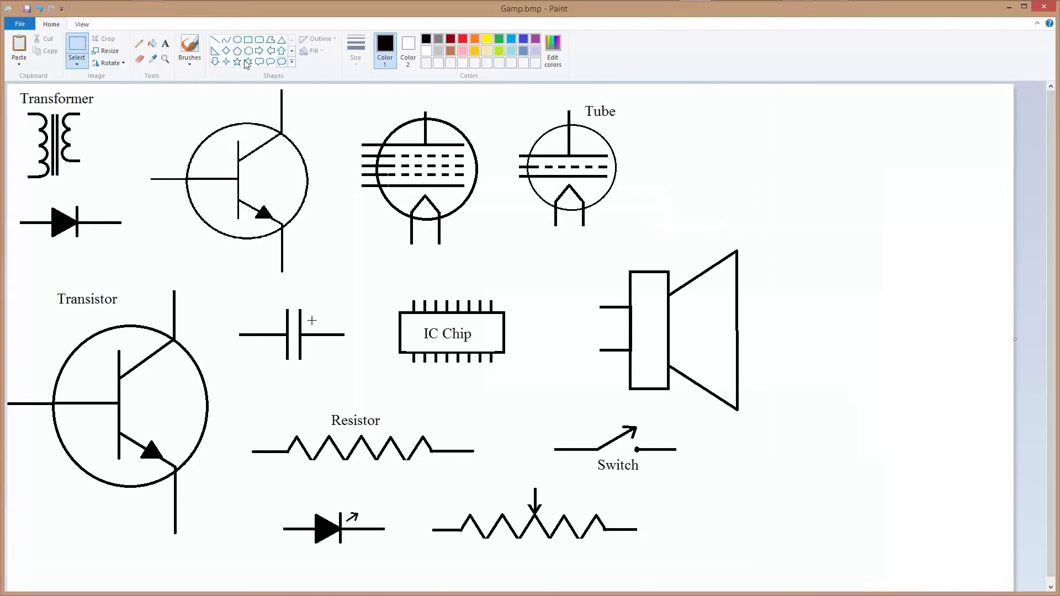
{"action": "left_click", "coordinate": [18, 23]}
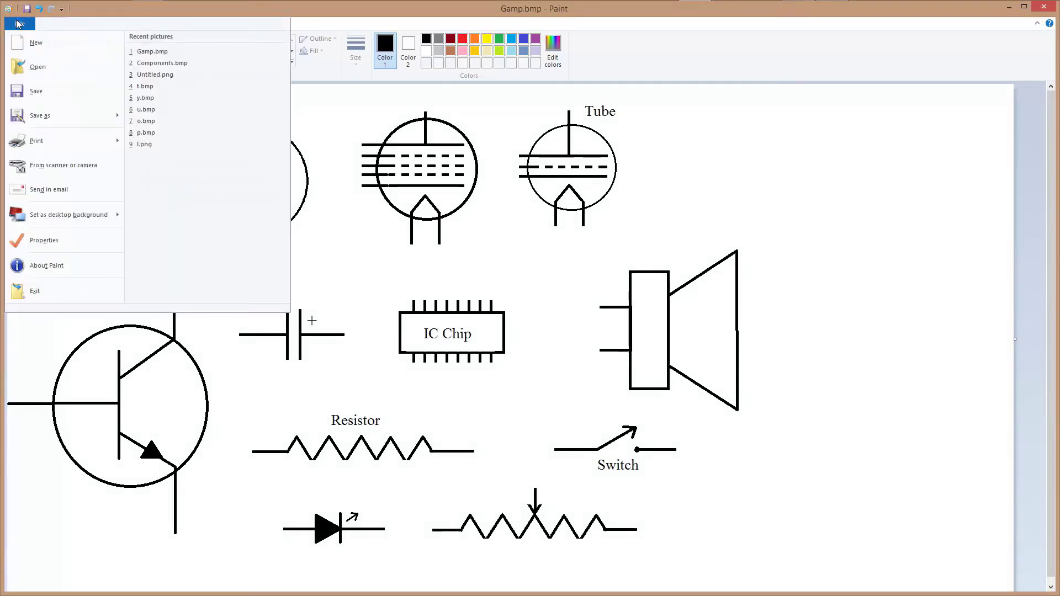
{"action": "left_click", "coordinate": [43, 248]}
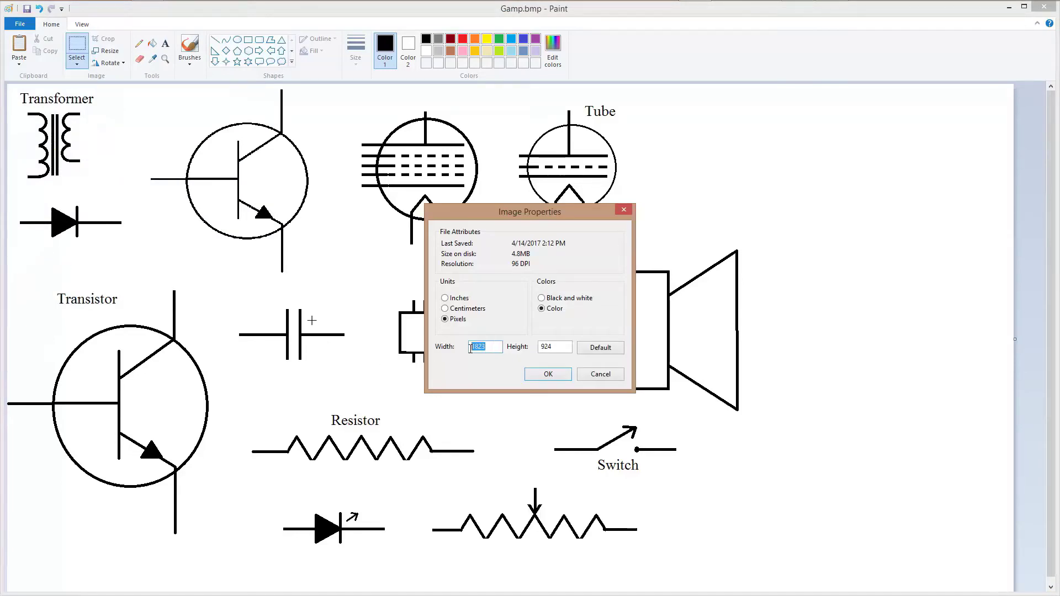
{"action": "type", "text": "4000"}
{"action": "left_click", "coordinate": [549, 377]}
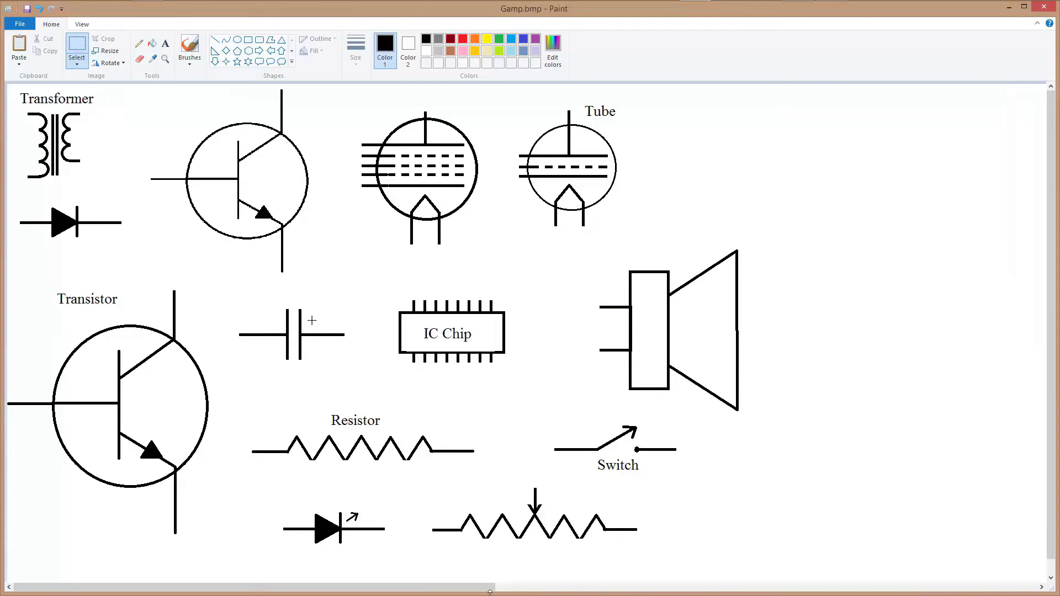
Set the canvas height to 1500 pixels in Image Properties.
{"action": "left_click", "coordinate": [12, 24]}
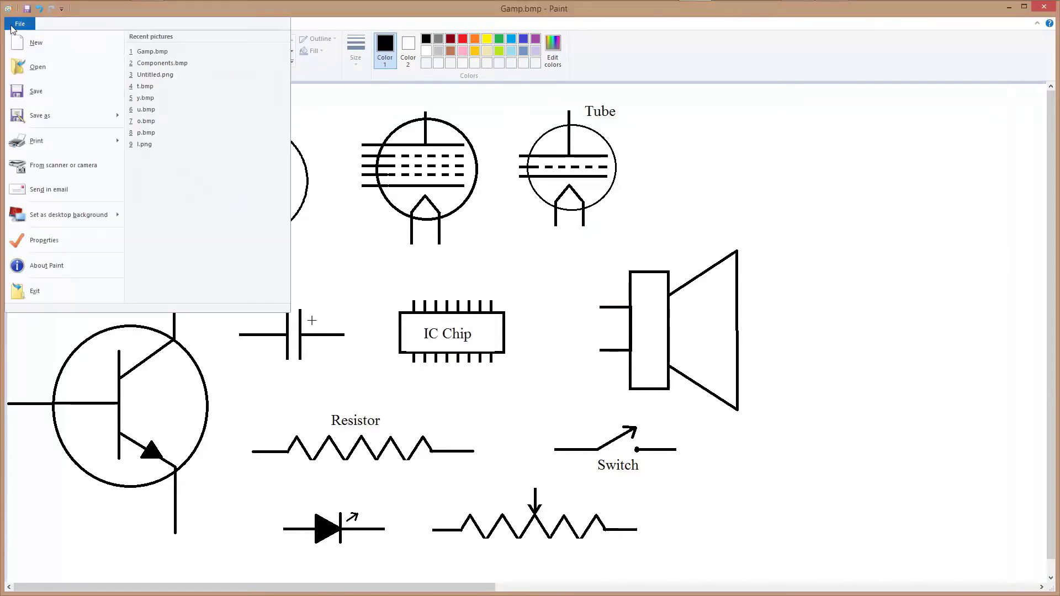
{"action": "left_click", "coordinate": [64, 240]}
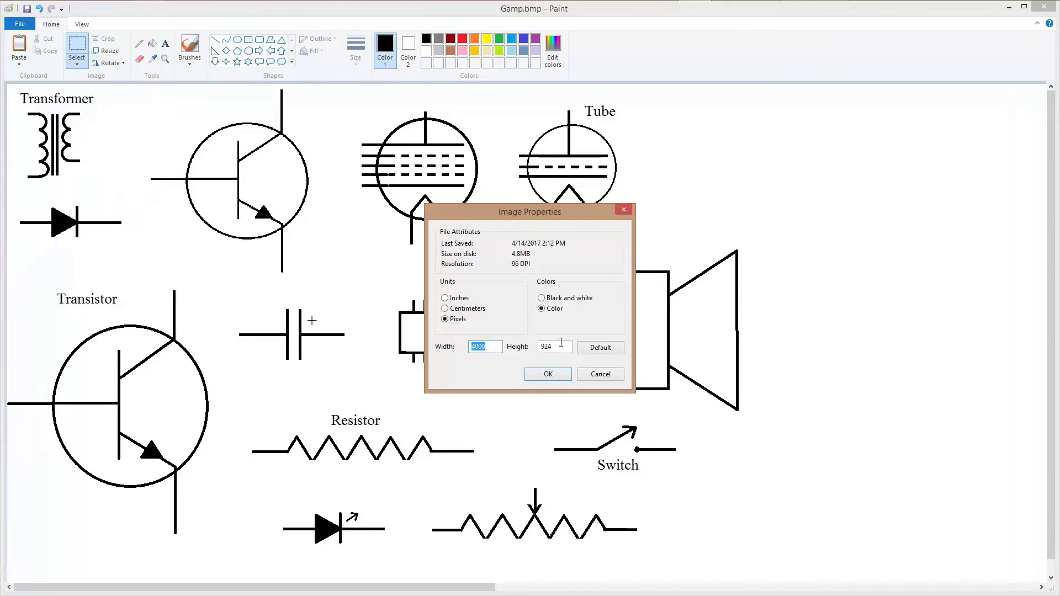
{"action": "left_click_drag", "start_coordinate": [562, 346], "coordinate": [542, 346]}
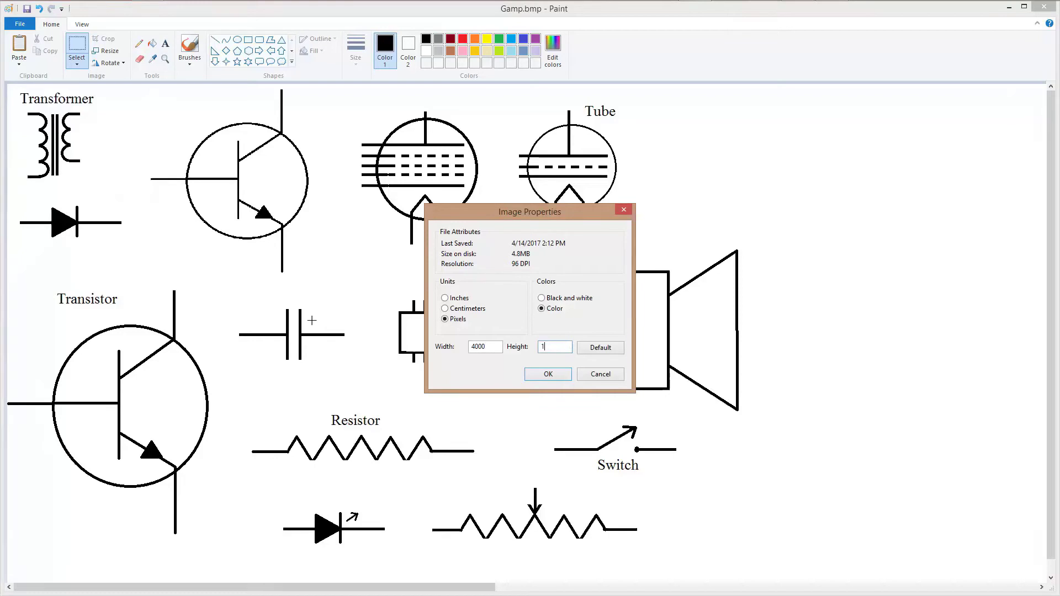
{"action": "type", "text": "1500"}
{"action": "left_click", "coordinate": [548, 375]}
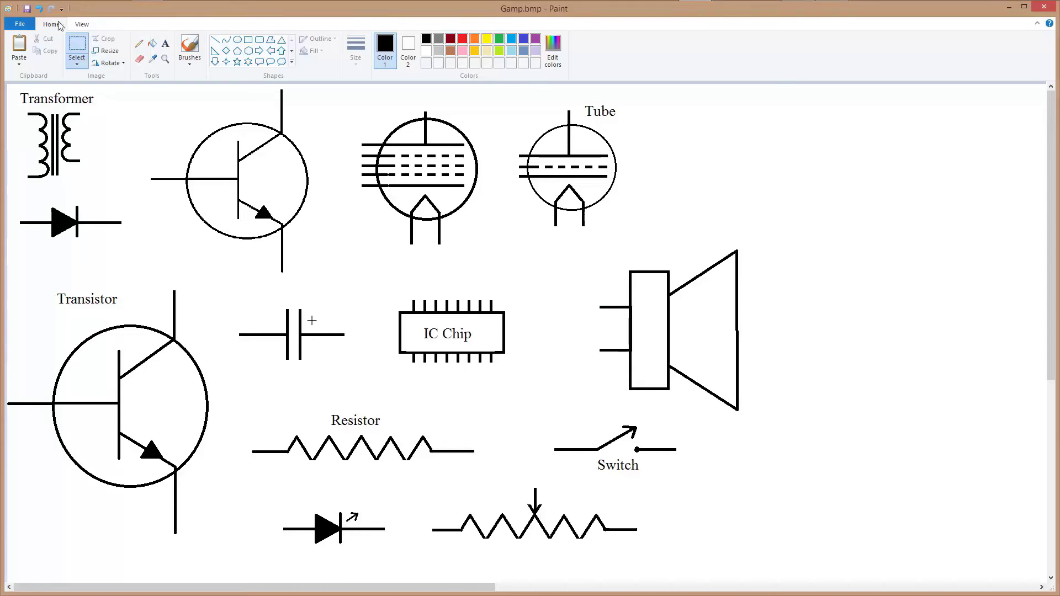
Zoom out and scroll so the full 4000×1500 canvas and its blank right side show.
{"action": "left_click", "coordinate": [81, 24]}
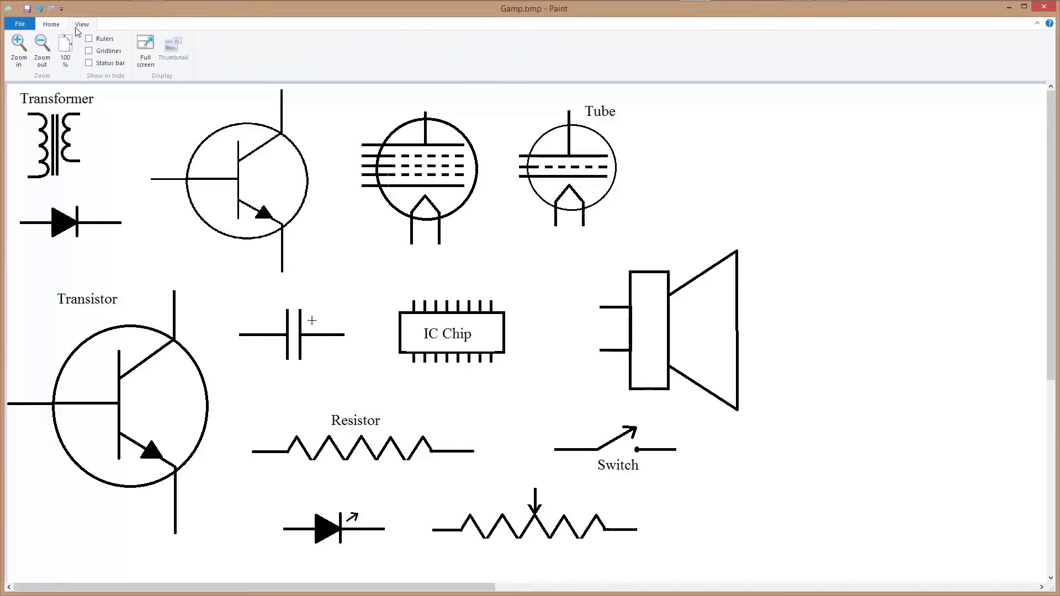
{"action": "left_click", "coordinate": [42, 47]}
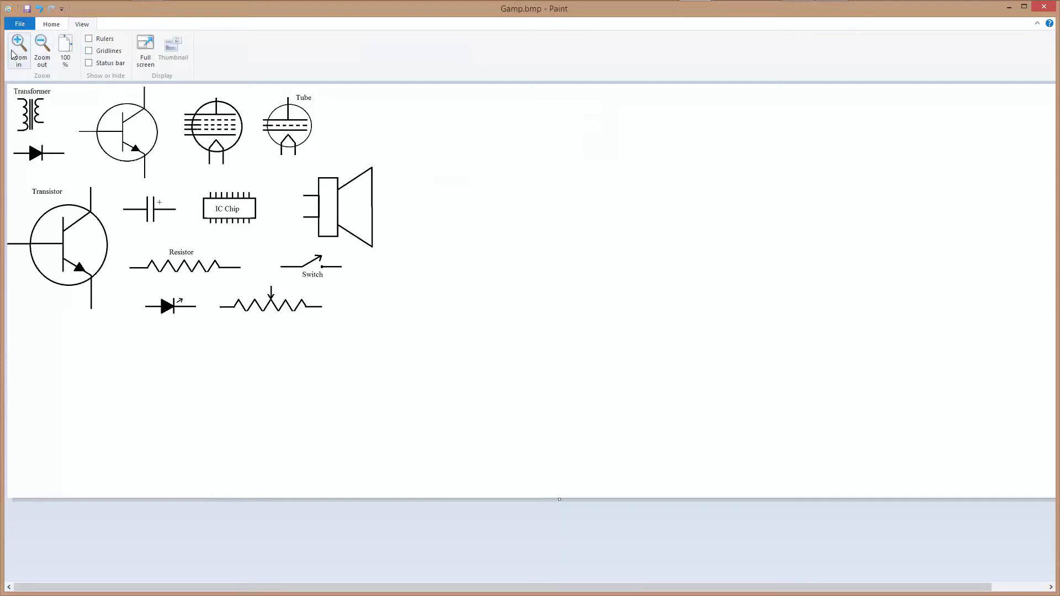
{"action": "left_click", "coordinate": [58, 25]}
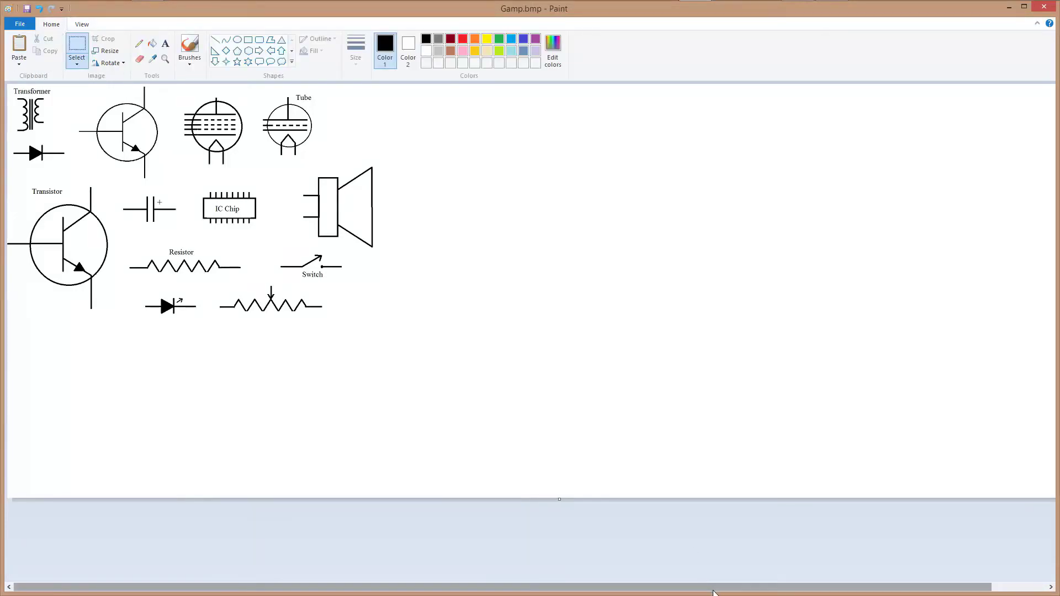
{"action": "left_click_drag", "start_coordinate": [714, 587], "coordinate": [813, 592]}
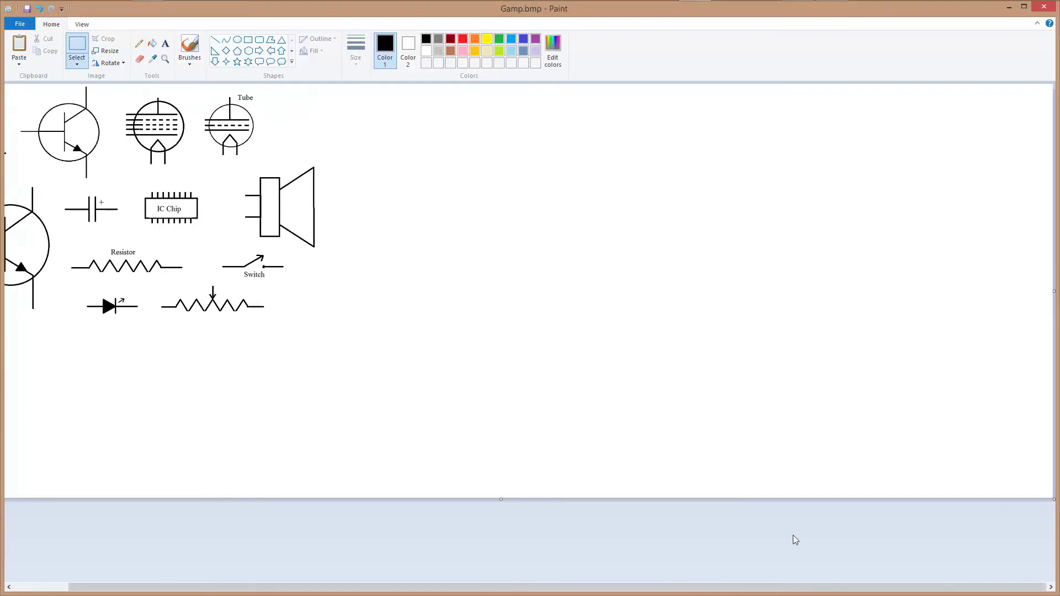
{"action": "left_click_drag", "start_coordinate": [602, 587], "coordinate": [569, 557]}
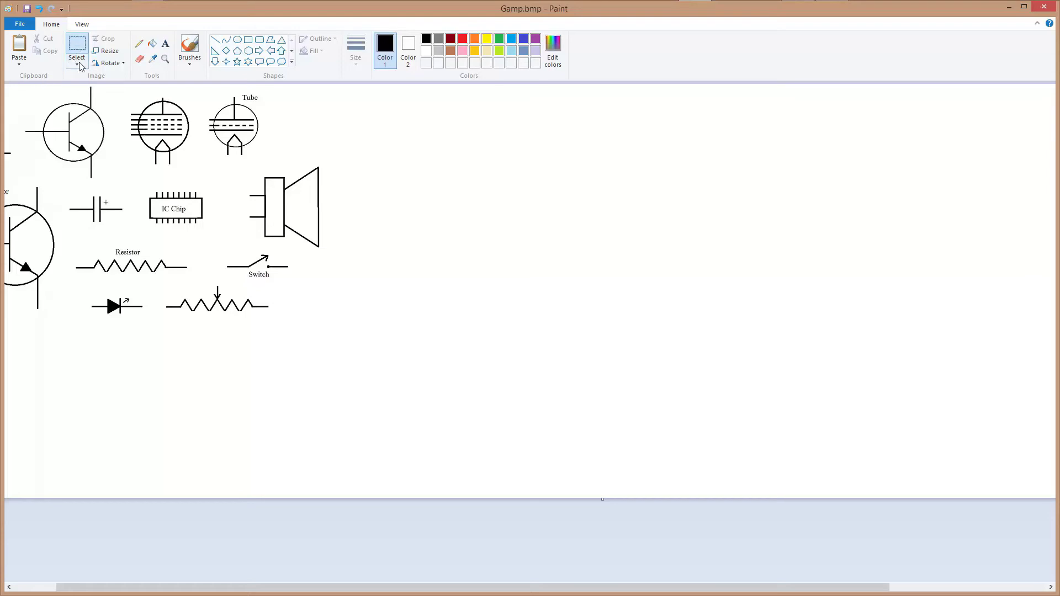
Duplicate the multi-grid tube symbol twice and place both copies side by side on the right.
{"action": "left_click_drag", "start_coordinate": [122, 93], "coordinate": [635, 219]}
{"action": "right_click", "coordinate": [603, 263]}
{"action": "left_click", "coordinate": [627, 293]}
{"action": "left_click_drag", "start_coordinate": [38, 112], "coordinate": [143, 119]}
{"action": "right_click", "coordinate": [142, 122]}
{"action": "left_click", "coordinate": [166, 146]}
{"action": "right_click", "coordinate": [416, 243]}
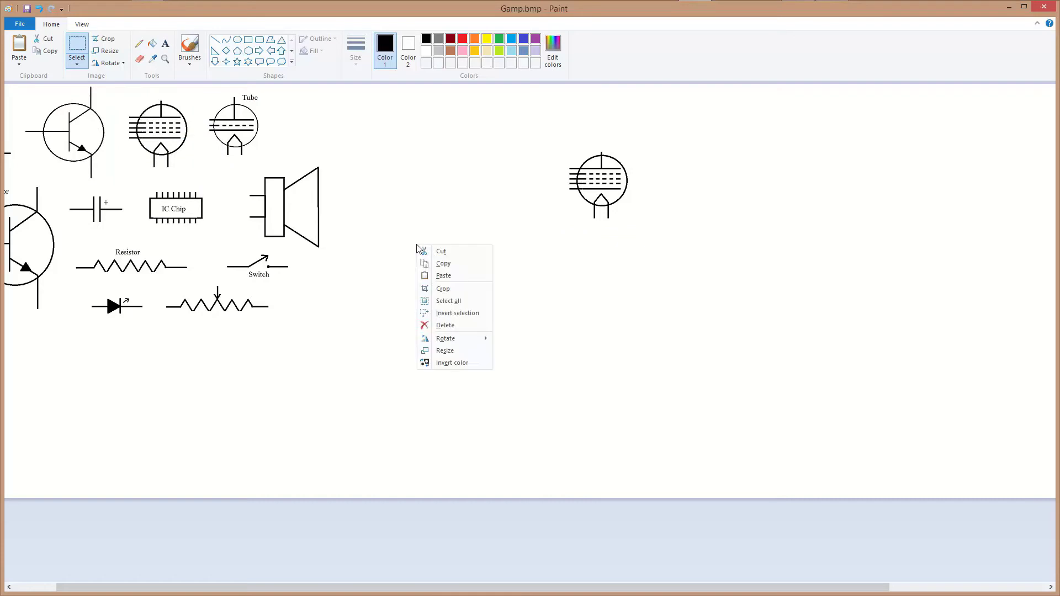
{"action": "left_click", "coordinate": [442, 273]}
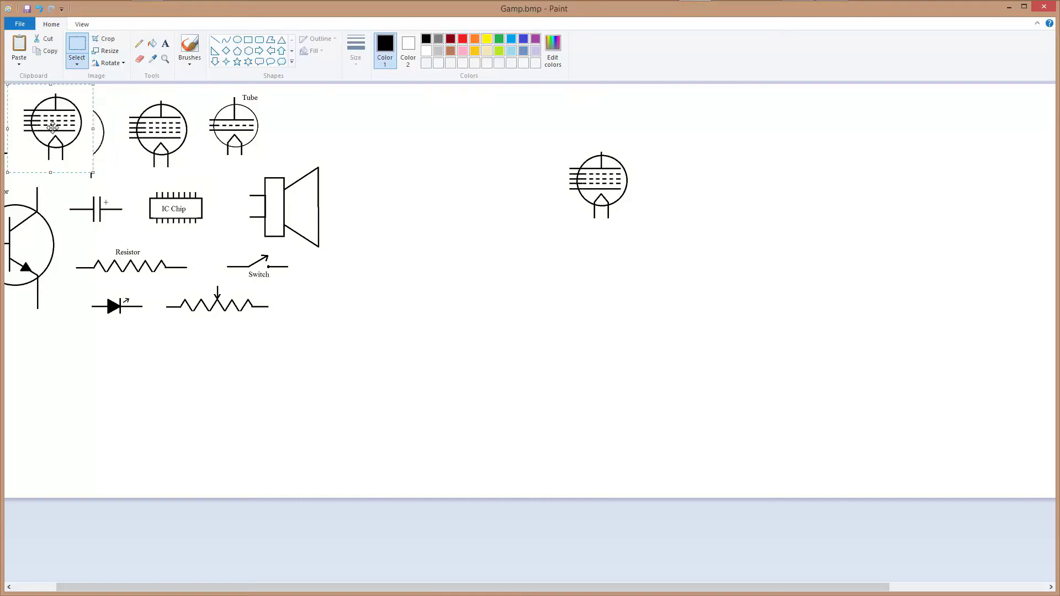
{"action": "left_click_drag", "start_coordinate": [55, 128], "coordinate": [830, 186]}
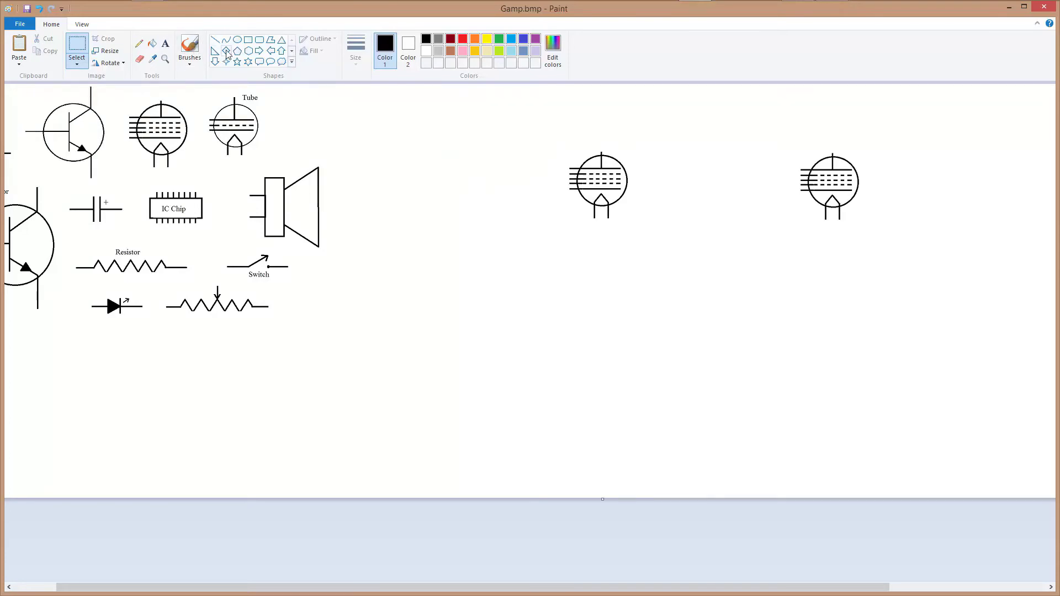
Draw a small triangle left of the tubes and flip it vertically to point down.
{"action": "left_click", "coordinate": [282, 40]}
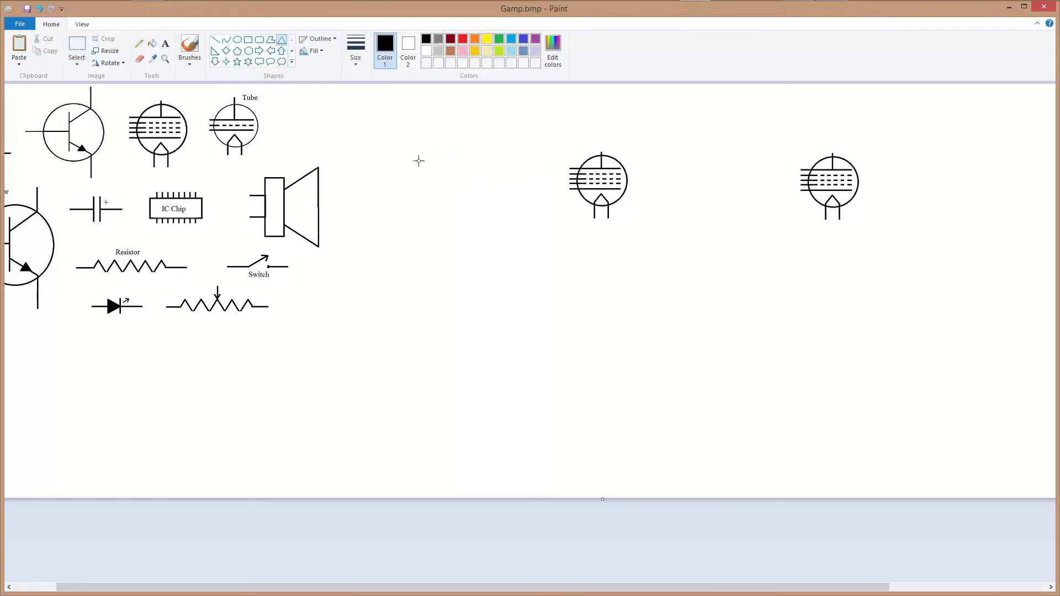
{"action": "left_click_drag", "start_coordinate": [421, 154], "coordinate": [438, 163]}
{"action": "right_click", "coordinate": [428, 157]}
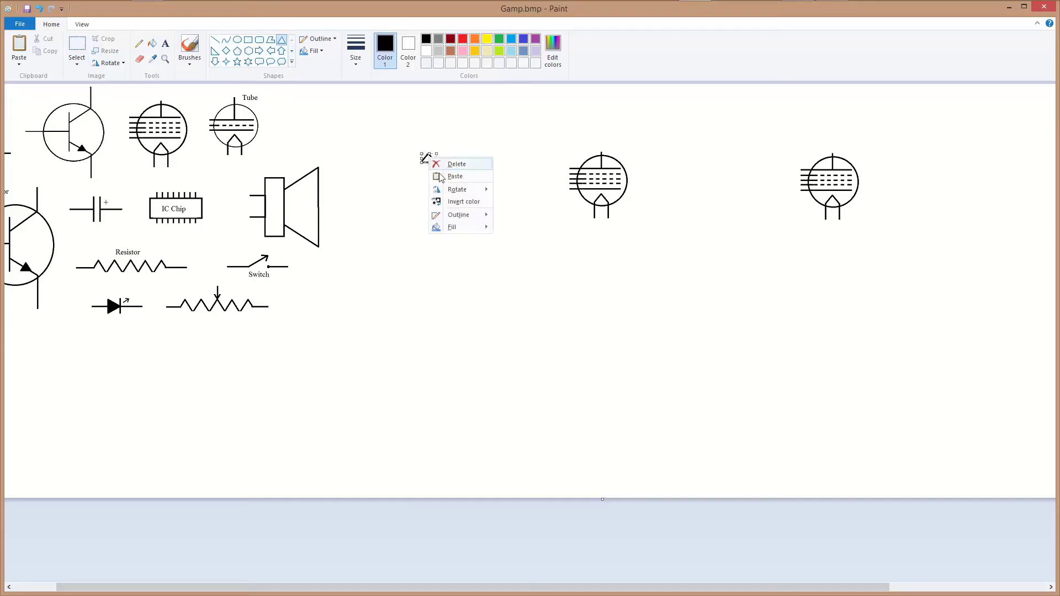
{"action": "mouse_move", "coordinate": [469, 190]}
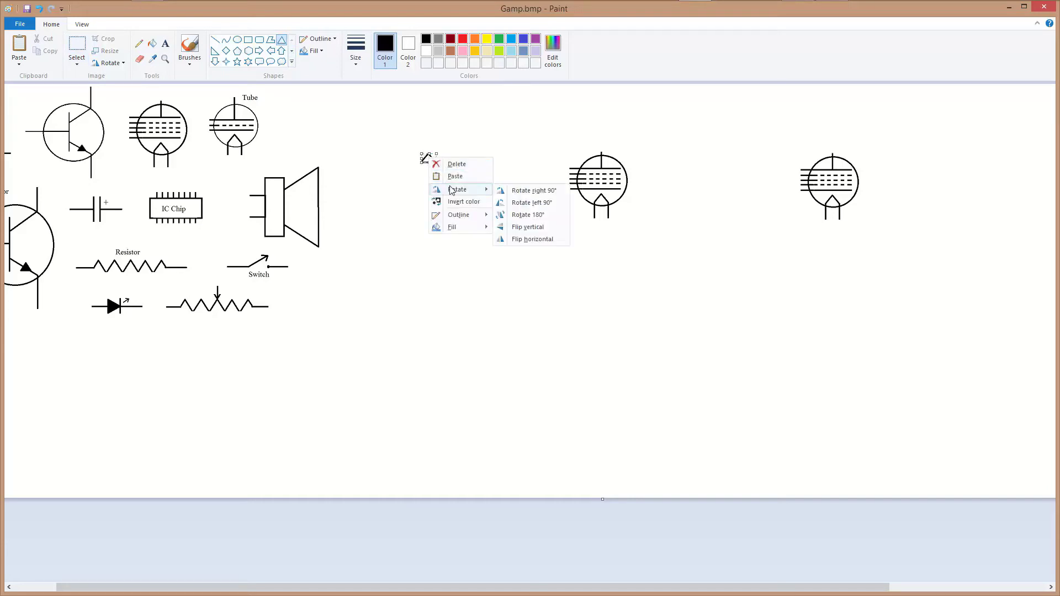
{"action": "left_click", "coordinate": [516, 228]}
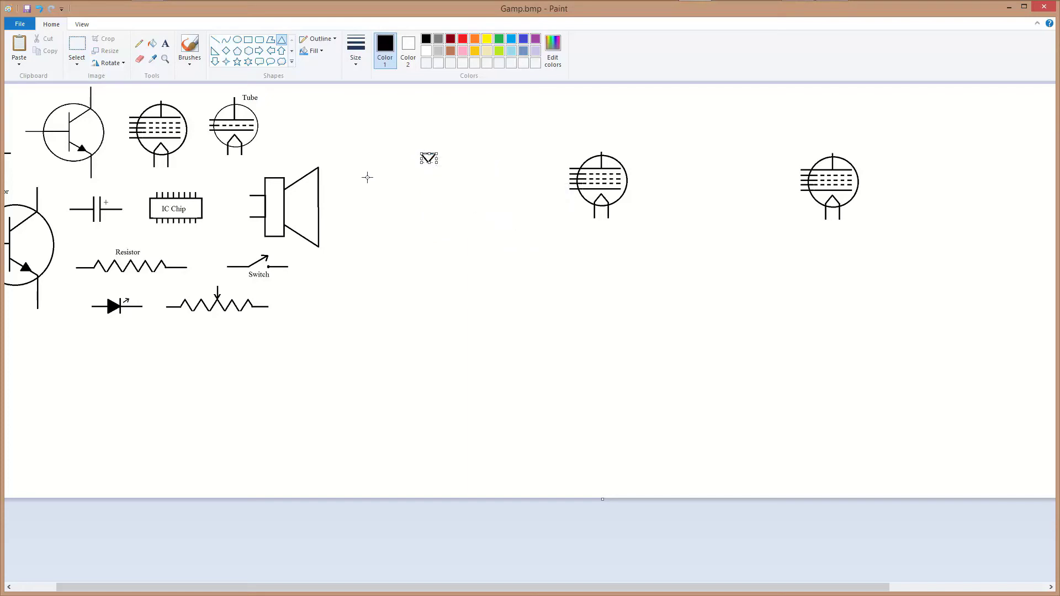
Cut away the flipped triangle's top edge, leaving an open V mark.
{"action": "left_click", "coordinate": [377, 138]}
{"action": "left_click", "coordinate": [77, 47]}
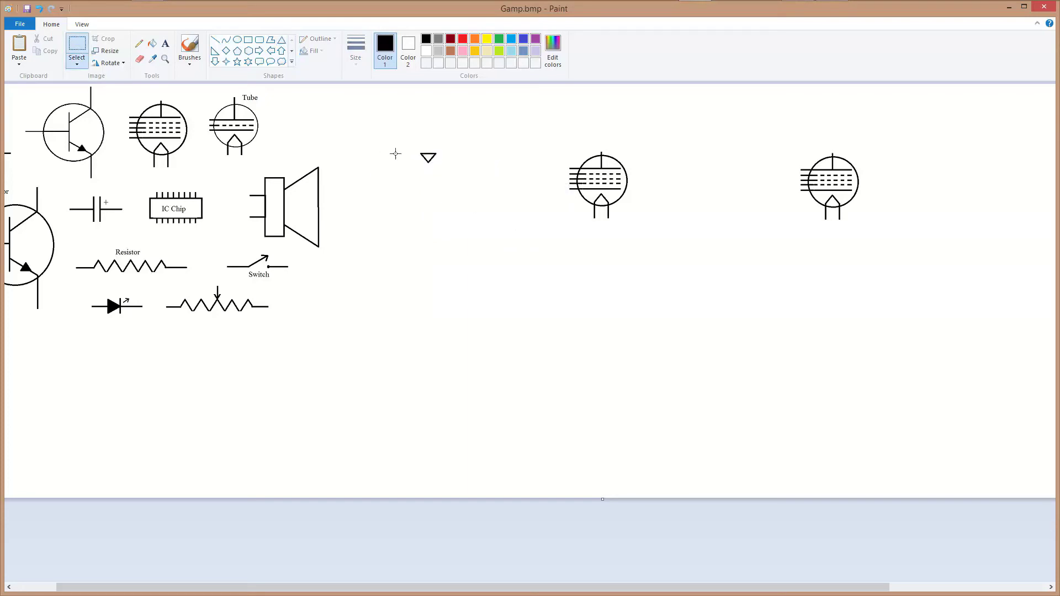
{"action": "left_click_drag", "start_coordinate": [418, 150], "coordinate": [440, 160]}
{"action": "right_click", "coordinate": [427, 154]}
{"action": "left_click", "coordinate": [462, 162]}
{"action": "left_click", "coordinate": [215, 39]}
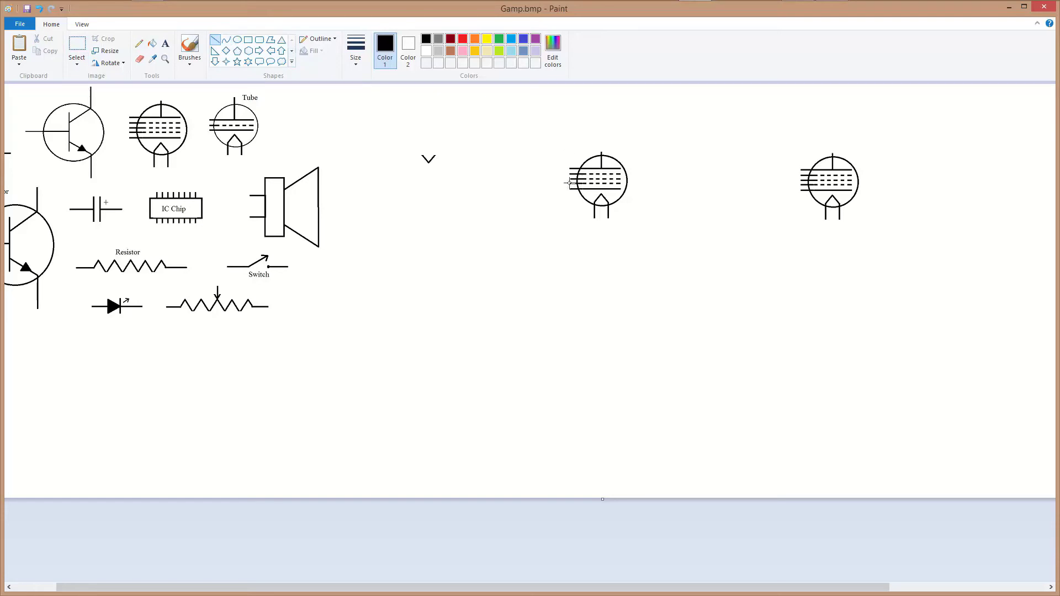
Draw a horizontal wire left from the tube's grid and move the V mark to its end.
{"action": "left_click_drag", "start_coordinate": [569, 182], "coordinate": [485, 183]}
{"action": "left_click", "coordinate": [80, 26]}
{"action": "left_click", "coordinate": [19, 47]}
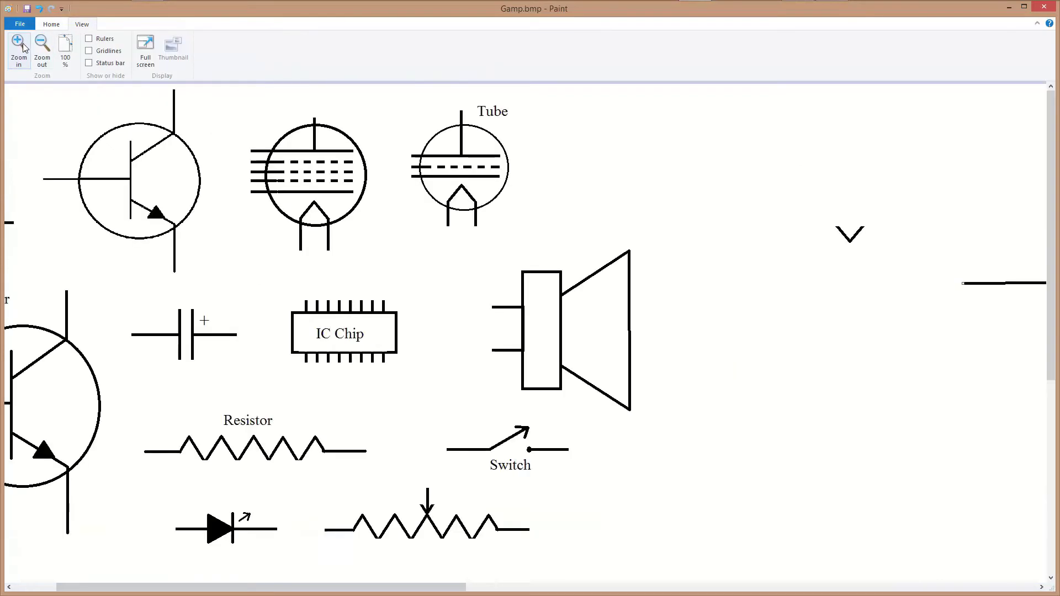
{"action": "left_click_drag", "start_coordinate": [453, 588], "coordinate": [670, 588]}
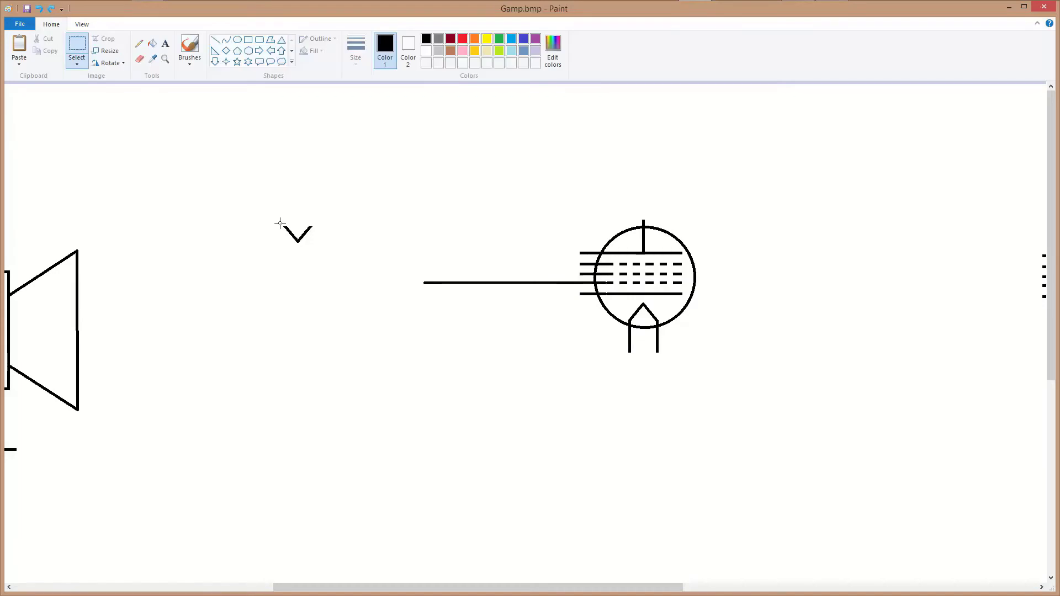
{"action": "left_click_drag", "start_coordinate": [281, 225], "coordinate": [417, 294]}
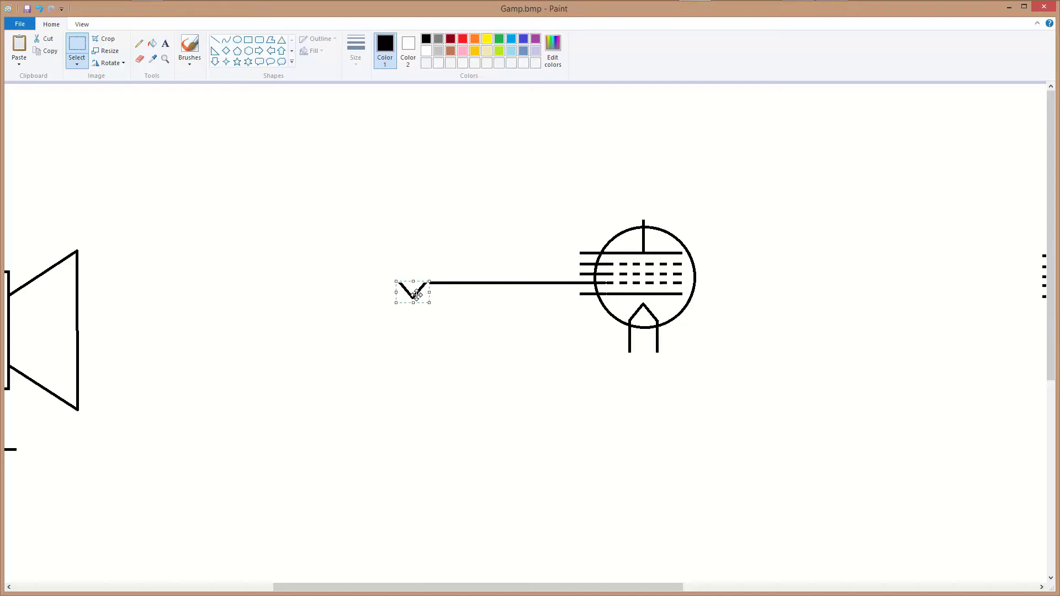
{"action": "left_click", "coordinate": [459, 309]}
Draw a short line joining the V's arm to the wire, then ground bars below it.
{"action": "left_click", "coordinate": [215, 40]}
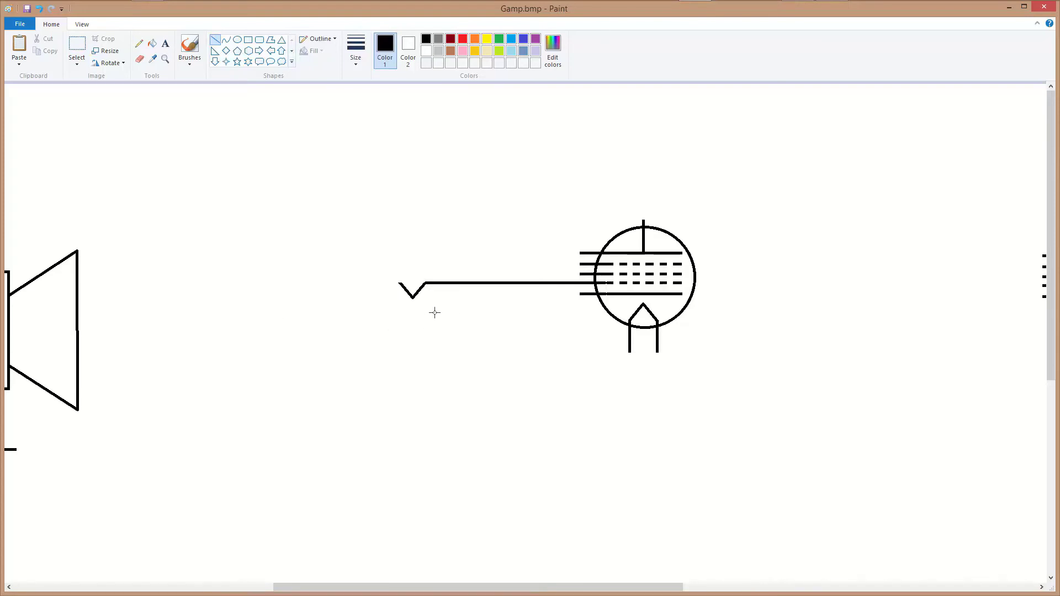
{"action": "left_click", "coordinate": [215, 42]}
{"action": "mouse_move", "coordinate": [434, 308]}
{"action": "left_mouse_down"}
{"action": "mouse_move", "coordinate": [464, 307]}
{"action": "mouse_move", "coordinate": [451, 315]}
{"action": "left_mouse_up"}
{"action": "left_click", "coordinate": [445, 330]}
{"action": "left_click_drag", "start_coordinate": [456, 314], "coordinate": [457, 314]}
{"action": "left_click_drag", "start_coordinate": [458, 313], "coordinate": [458, 313]}
{"action": "left_click", "coordinate": [485, 321]}
{"action": "left_click", "coordinate": [484, 327]}
{"action": "left_click", "coordinate": [76, 45]}
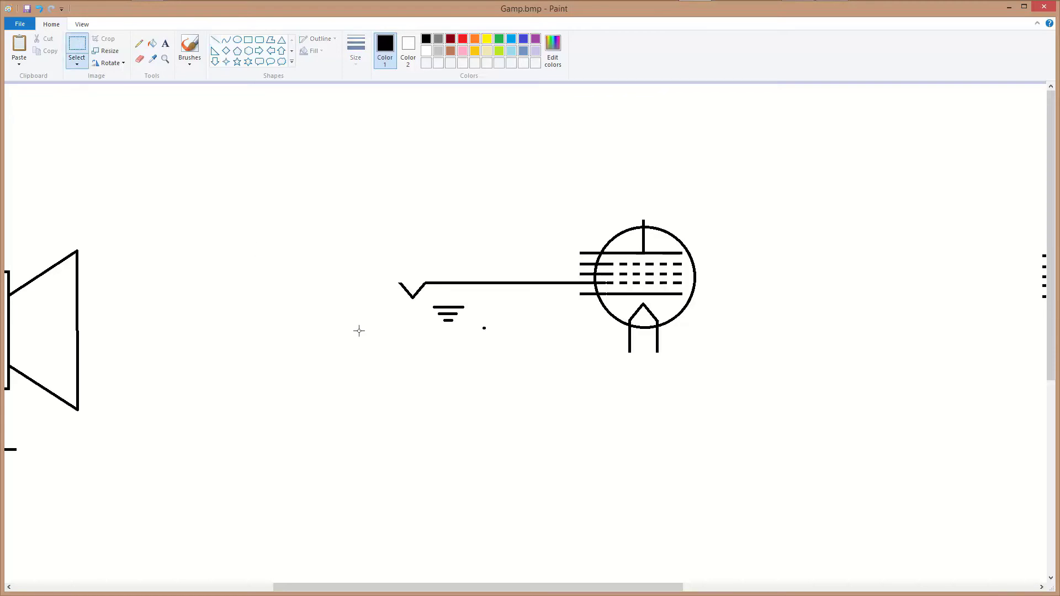
Copy the ground symbol and park a spare copy at the canvas's left side.
{"action": "left_click_drag", "start_coordinate": [430, 301], "coordinate": [467, 328]}
{"action": "right_click", "coordinate": [448, 316]}
{"action": "left_click", "coordinate": [470, 335]}
{"action": "right_click", "coordinate": [114, 188]}
{"action": "left_click", "coordinate": [140, 218]}
{"action": "left_click_drag", "start_coordinate": [25, 100], "coordinate": [20, 158]}
Cut away the stray dot and move the ground symbol lower under the wire.
{"action": "left_click_drag", "start_coordinate": [474, 320], "coordinate": [495, 335]}
{"action": "right_click", "coordinate": [485, 331]}
{"action": "left_click", "coordinate": [509, 343]}
{"action": "left_click_drag", "start_coordinate": [424, 299], "coordinate": [448, 335]}
{"action": "left_click", "coordinate": [502, 339]}
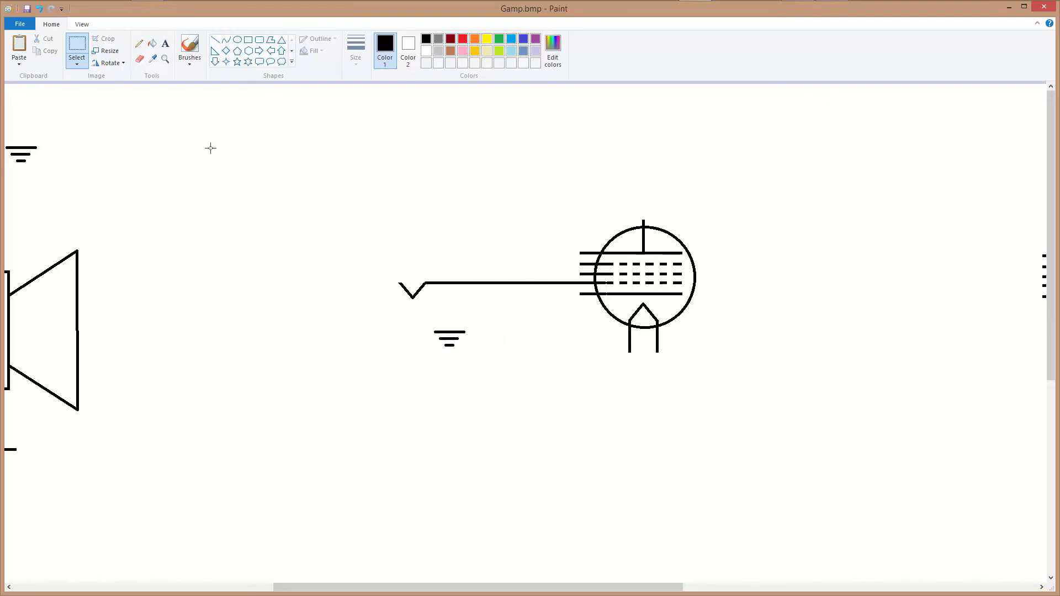
Draw a vertical lead up from the ground topped by a horizontal plate line.
{"action": "left_click", "coordinate": [214, 39]}
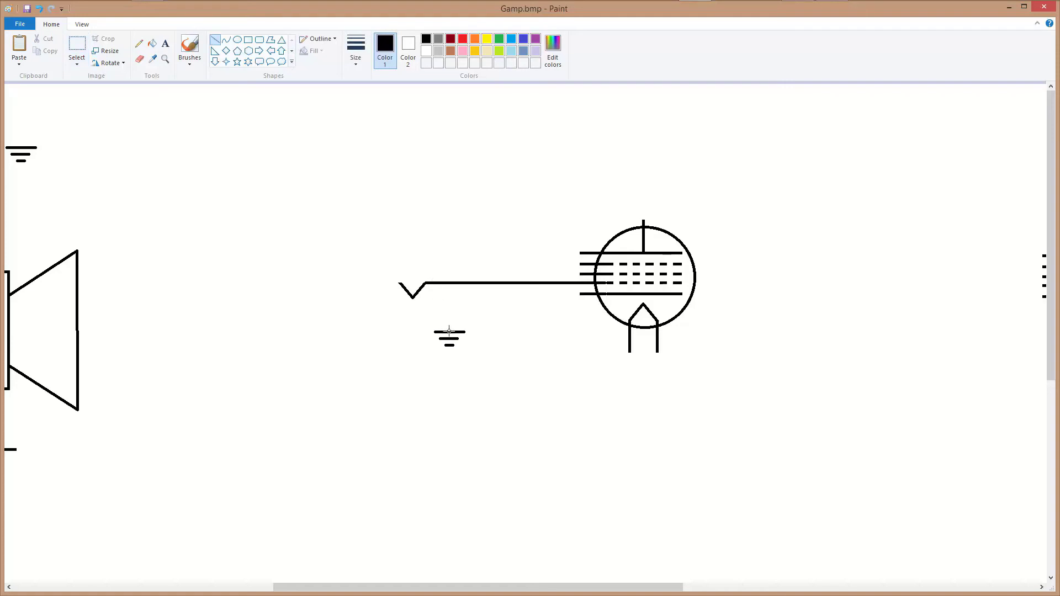
{"action": "left_click_drag", "start_coordinate": [448, 331], "coordinate": [449, 302]}
{"action": "left_click", "coordinate": [462, 304]}
{"action": "left_click_drag", "start_coordinate": [435, 303], "coordinate": [466, 303]}
{"action": "left_click", "coordinate": [498, 332]}
Reposition the plate-and-ground assembly and remove the stray dot near the wire.
{"action": "left_click", "coordinate": [83, 55]}
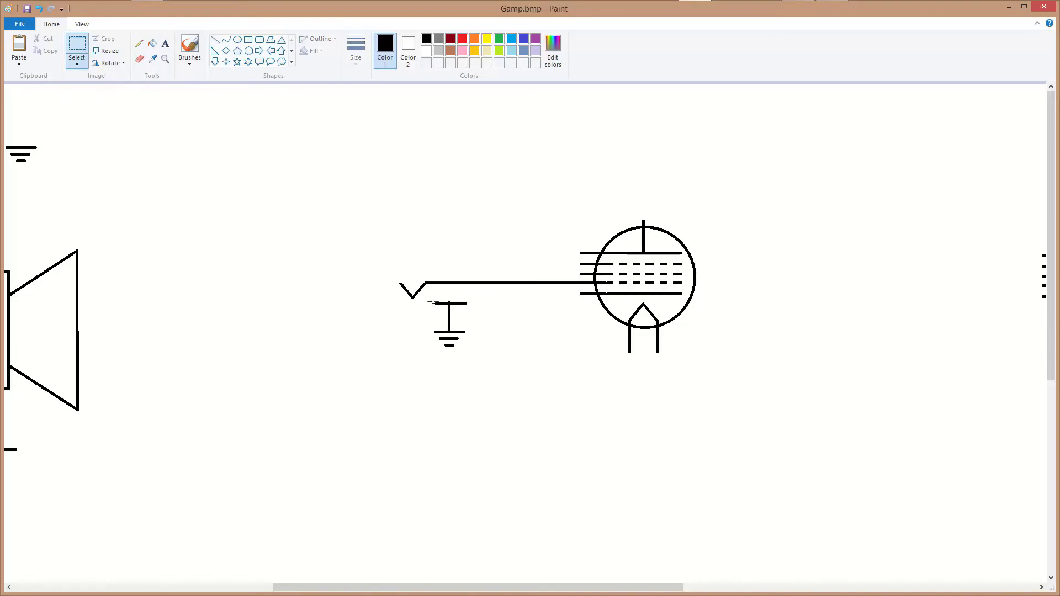
{"action": "left_click_drag", "start_coordinate": [433, 302], "coordinate": [446, 379]}
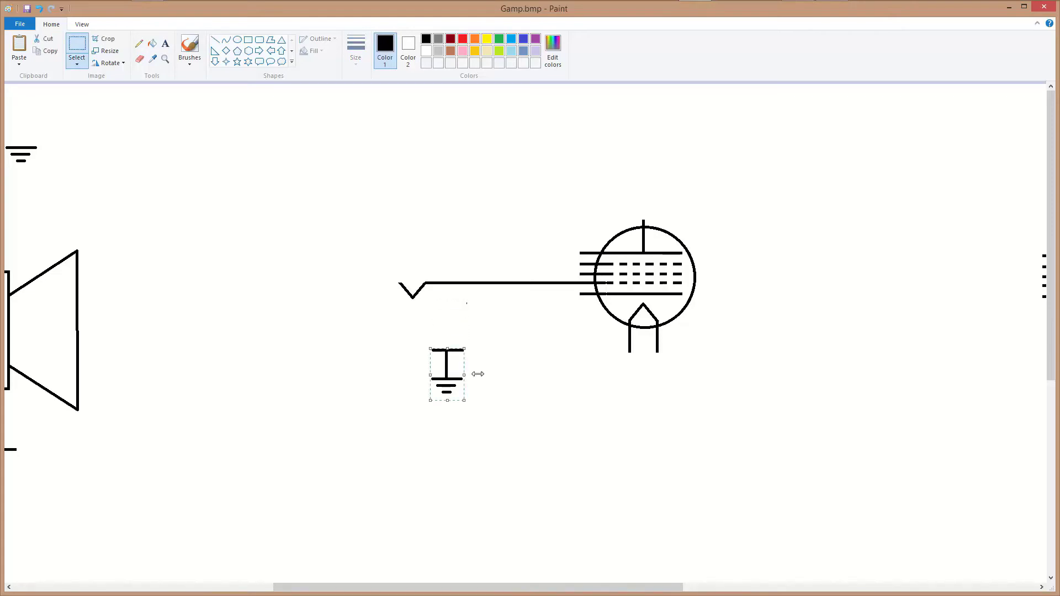
{"action": "left_click", "coordinate": [488, 374]}
{"action": "left_click_drag", "start_coordinate": [462, 299], "coordinate": [472, 308]}
{"action": "right_click", "coordinate": [469, 307]}
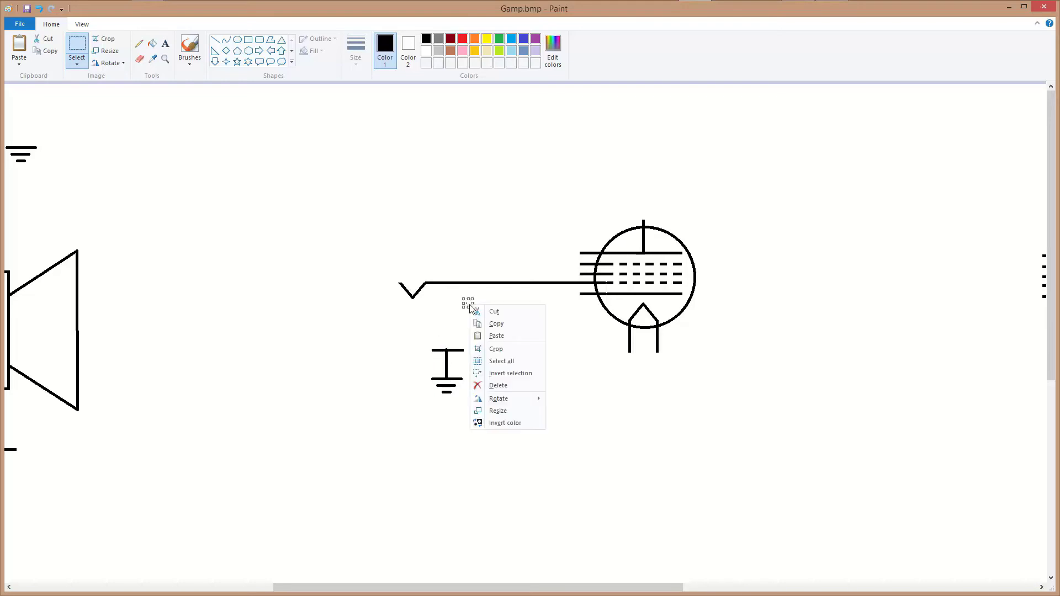
{"action": "left_click", "coordinate": [476, 311]}
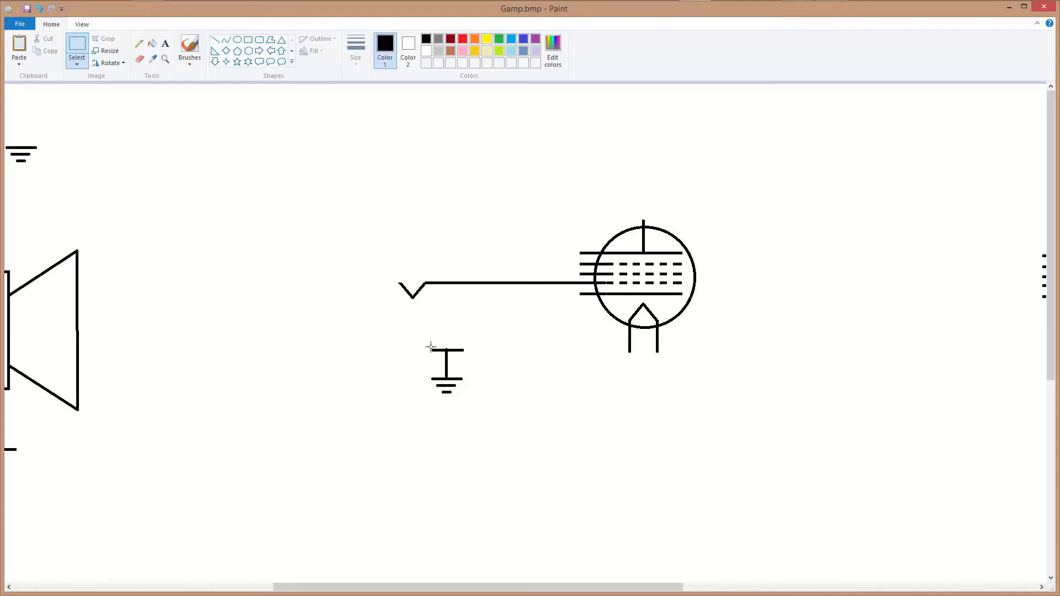
Move the assembly up directly under the V and cut away the dot below the ground.
{"action": "left_click_drag", "start_coordinate": [430, 347], "coordinate": [471, 385]}
{"action": "left_click", "coordinate": [488, 348]}
{"action": "right_click", "coordinate": [466, 367]}
{"action": "left_click", "coordinate": [487, 372]}
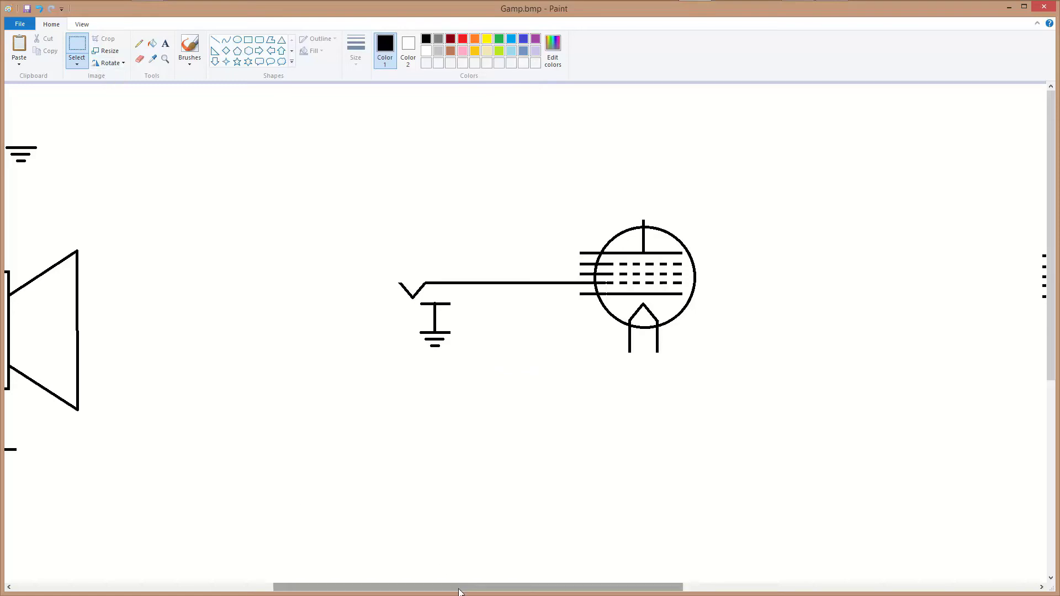
Copy the capacitor symbol from the component library.
{"action": "left_click_drag", "start_coordinate": [456, 592], "coordinate": [246, 560]}
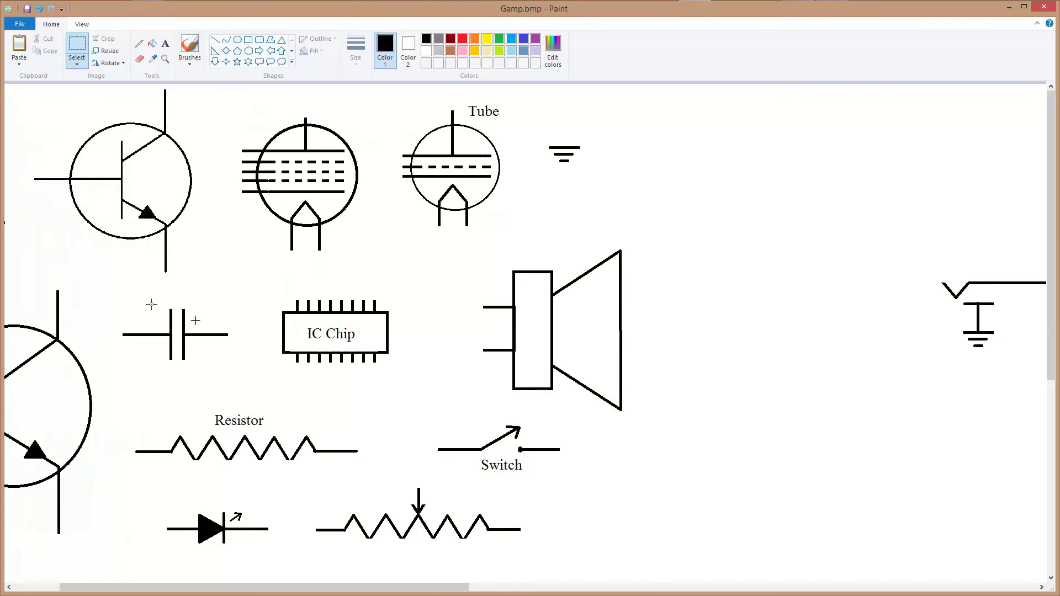
{"action": "mouse_move", "coordinate": [150, 300]}
{"action": "left_mouse_down"}
{"action": "mouse_move", "coordinate": [175, 366]}
{"action": "mouse_move", "coordinate": [206, 368]}
{"action": "left_mouse_up"}
{"action": "right_click", "coordinate": [196, 356]}
{"action": "left_click", "coordinate": [224, 374]}
Paste the capacitor and place it on the grid wire before the tube.
{"action": "left_click_drag", "start_coordinate": [389, 588], "coordinate": [460, 589]}
{"action": "scroll", "coordinate": [22, 320], "scroll_direction": "right", "scroll_amount": 5}
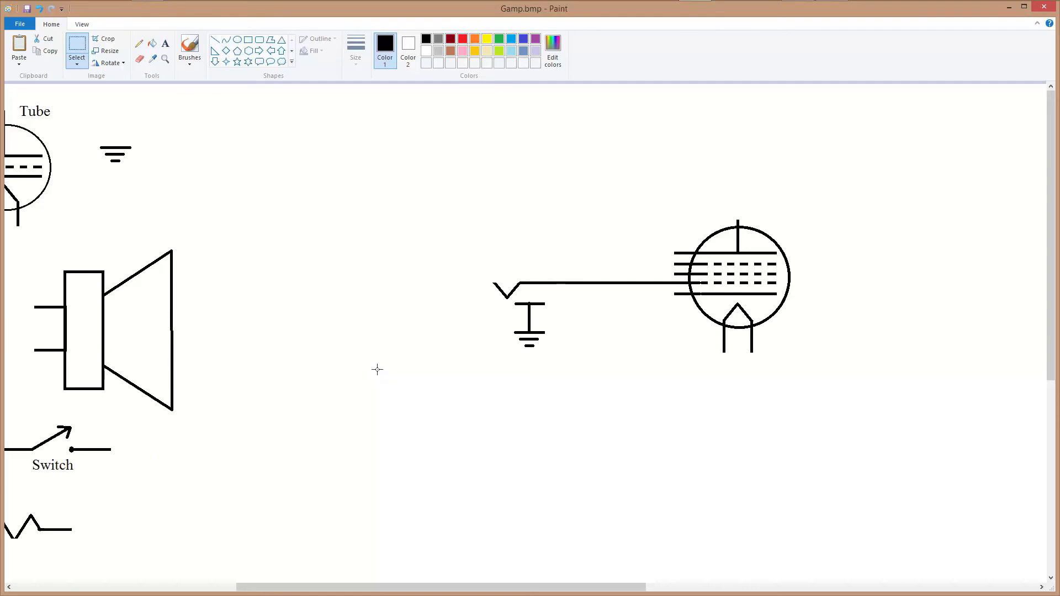
{"action": "right_click", "coordinate": [378, 369]}
{"action": "left_click", "coordinate": [392, 401]}
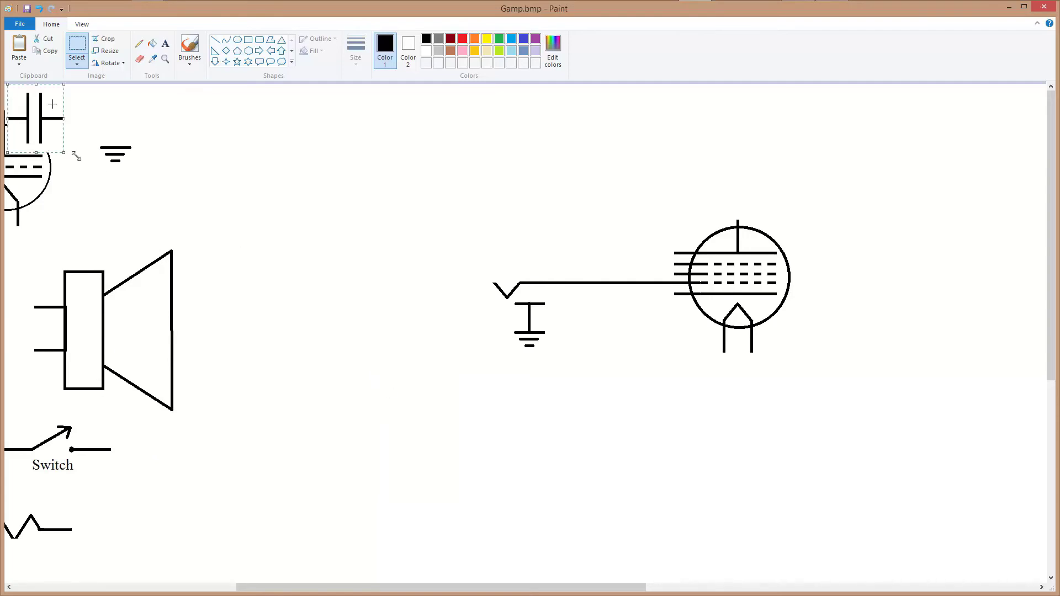
{"action": "left_click_drag", "start_coordinate": [38, 126], "coordinate": [638, 293]}
{"action": "left_click", "coordinate": [683, 405]}
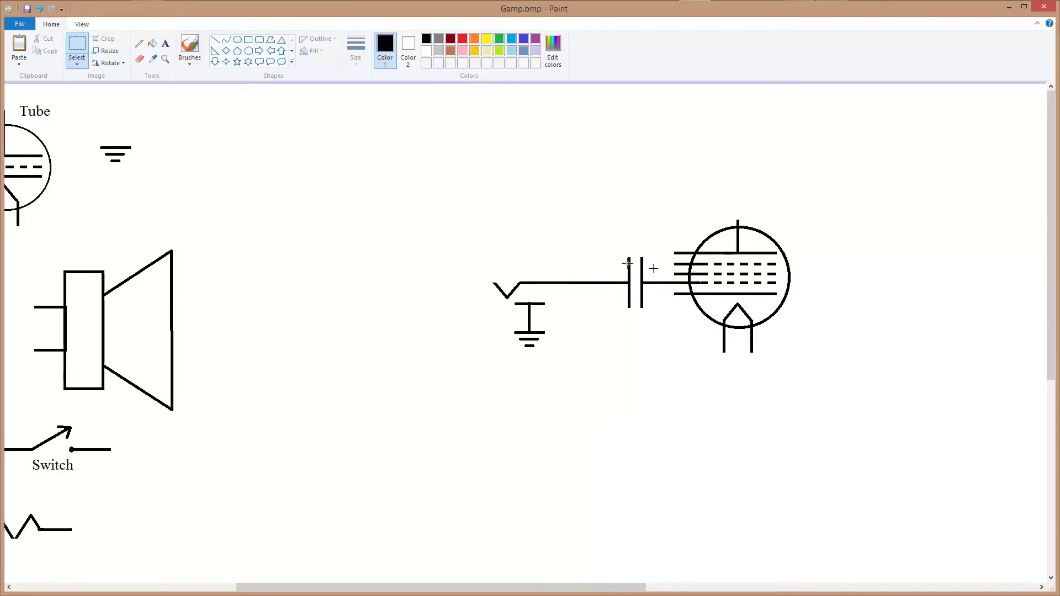
Remove the capacitor's plus sign and trim the excess plate ends.
{"action": "left_click_drag", "start_coordinate": [653, 268], "coordinate": [662, 277]}
{"action": "right_click", "coordinate": [656, 273]}
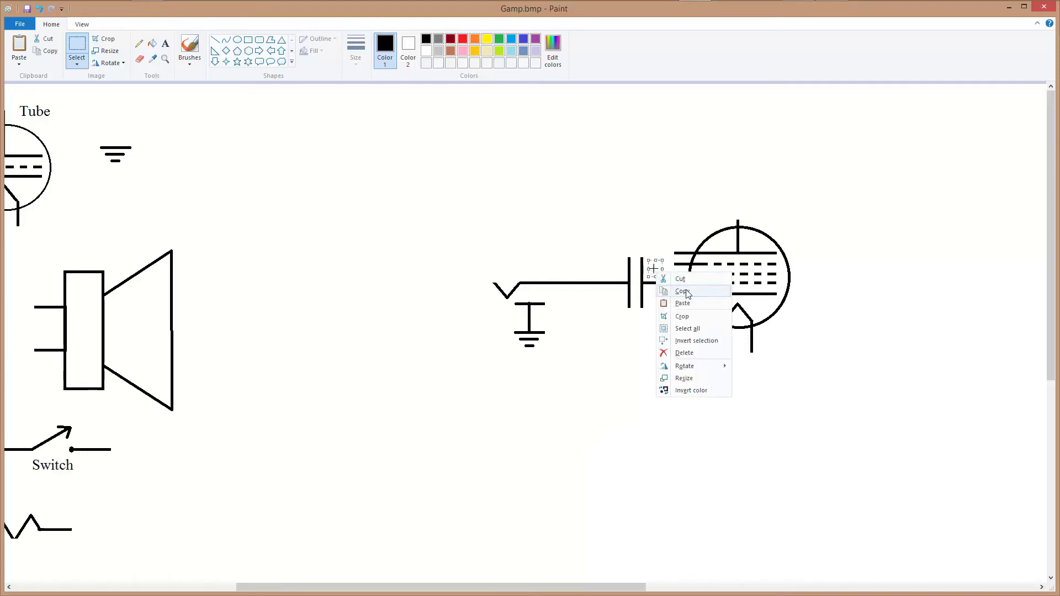
{"action": "left_click", "coordinate": [680, 279]}
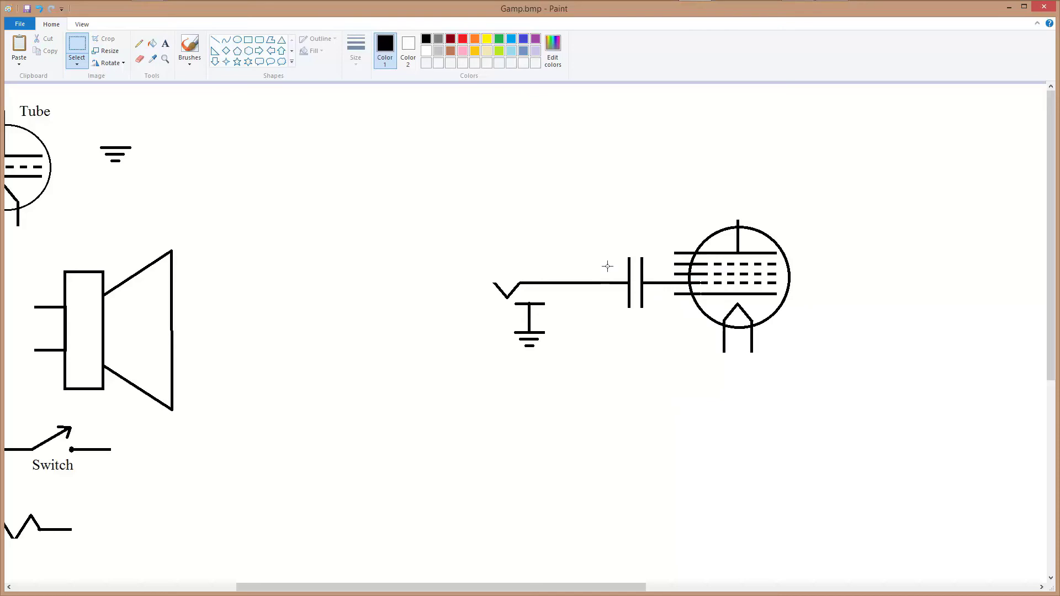
{"action": "left_click_drag", "start_coordinate": [609, 248], "coordinate": [653, 266]}
{"action": "key", "text": "Delete"}
{"action": "left_click_drag", "start_coordinate": [617, 297], "coordinate": [655, 311]}
{"action": "right_click", "coordinate": [639, 309]}
Move the V and ground input section further left.
{"action": "left_click", "coordinate": [662, 385]}
{"action": "mouse_move", "coordinate": [454, 257]}
{"action": "left_mouse_down"}
{"action": "mouse_move", "coordinate": [463, 308]}
{"action": "mouse_move", "coordinate": [575, 362]}
{"action": "left_mouse_up"}
{"action": "left_click_drag", "start_coordinate": [530, 304], "coordinate": [428, 302]}
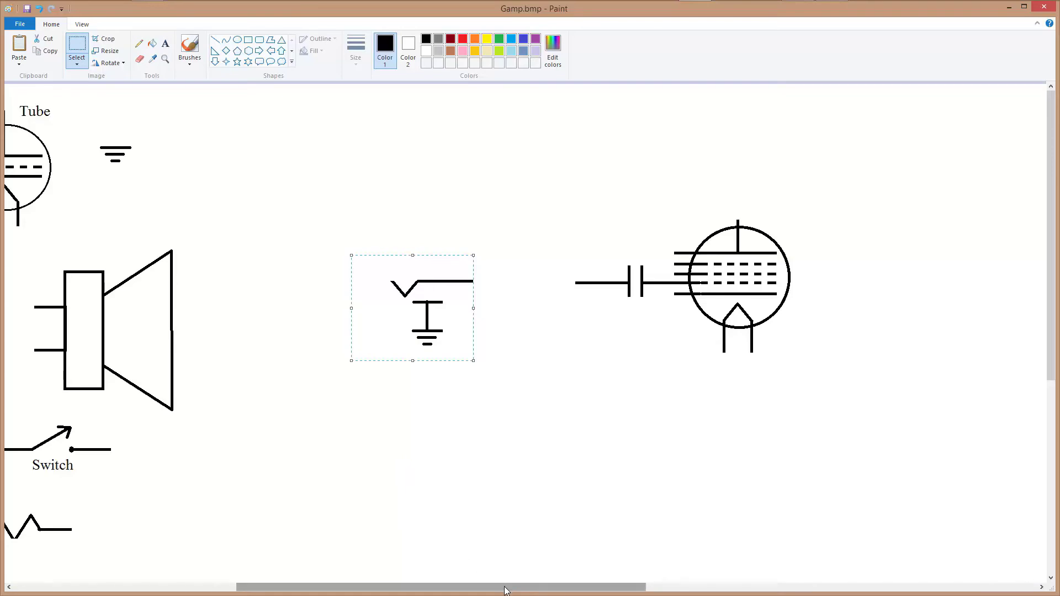
{"action": "left_click_drag", "start_coordinate": [502, 590], "coordinate": [397, 574]}
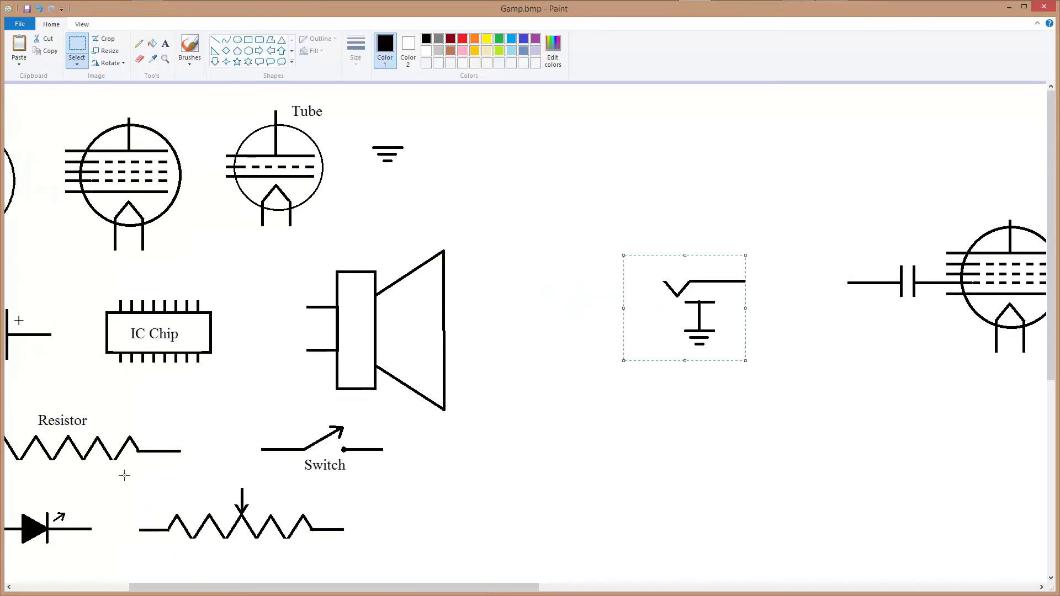
{"action": "left_click_drag", "start_coordinate": [409, 588], "coordinate": [354, 588]}
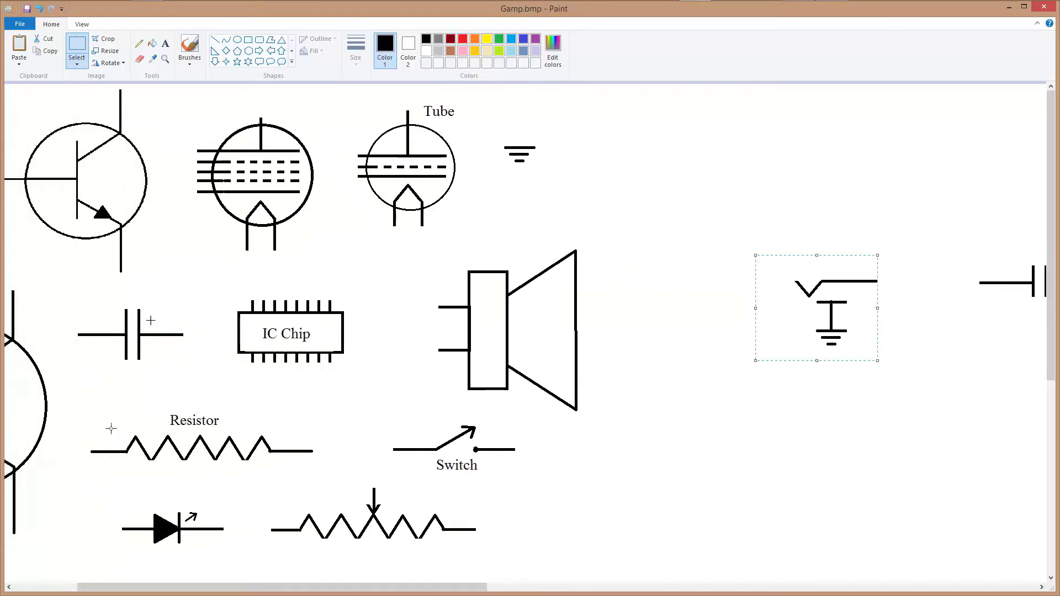
Copy the library resistor and place it between the input wire and the capacitor.
{"action": "left_click_drag", "start_coordinate": [111, 428], "coordinate": [282, 479]}
{"action": "right_click", "coordinate": [215, 451]}
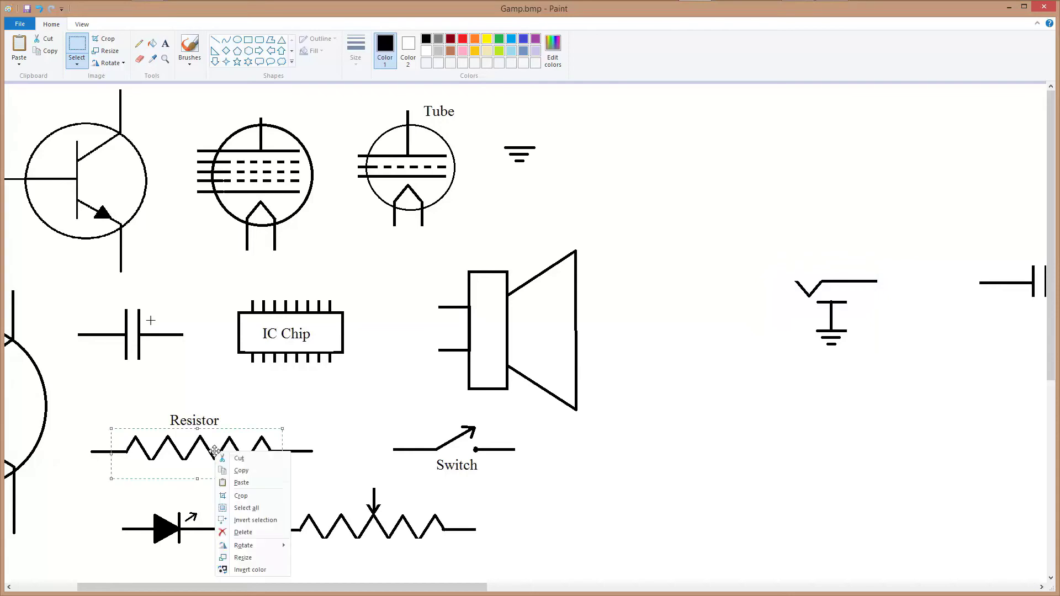
{"action": "left_click", "coordinate": [246, 471]}
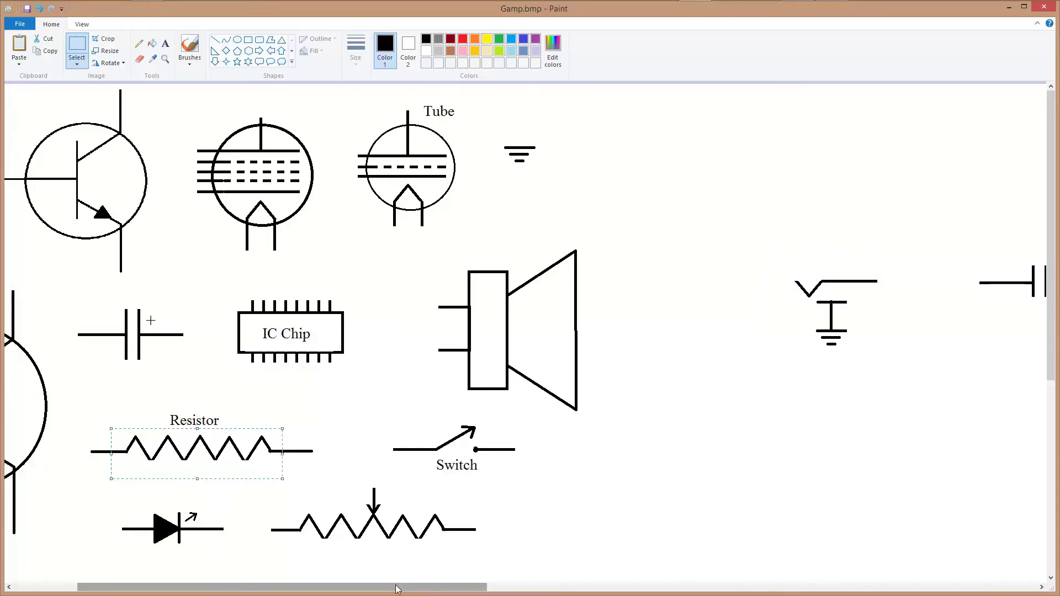
{"action": "left_click_drag", "start_coordinate": [392, 586], "coordinate": [493, 586]}
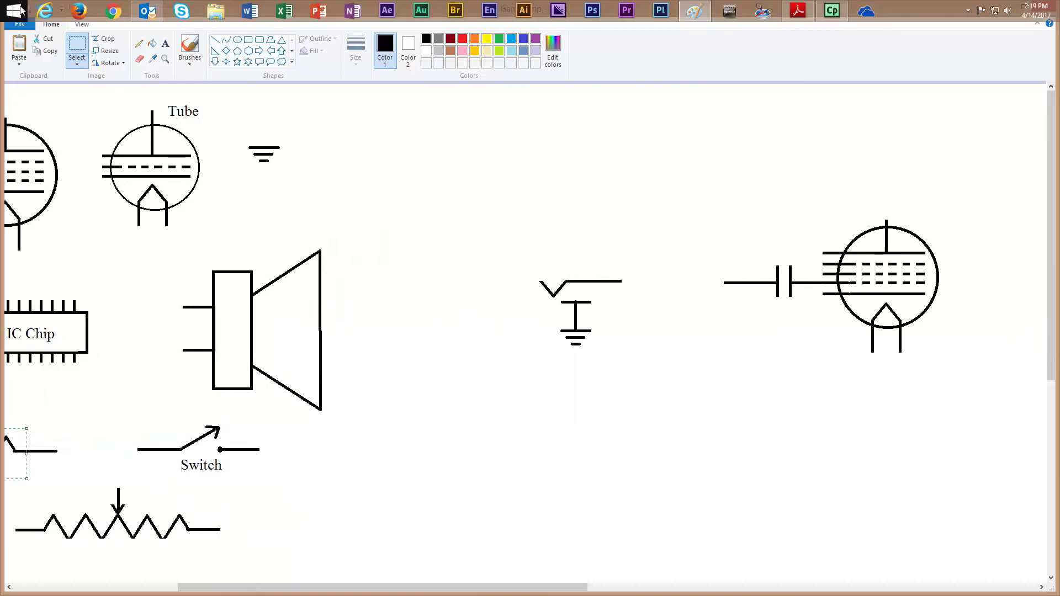
{"action": "left_click", "coordinate": [19, 45]}
{"action": "left_click_drag", "start_coordinate": [37, 114], "coordinate": [615, 288]}
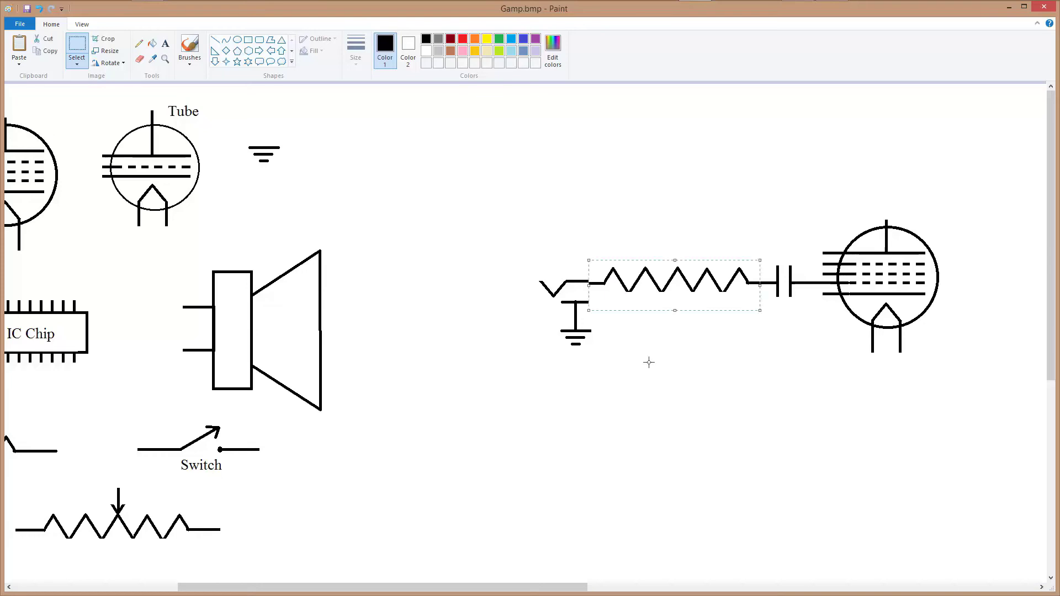
Nudge the input wire and ground symbol down to line up with the new resistor.
{"action": "left_click", "coordinate": [596, 366]}
{"action": "left_click_drag", "start_coordinate": [533, 270], "coordinate": [581, 349]}
{"action": "left_click_drag", "start_coordinate": [570, 316], "coordinate": [575, 319]}
{"action": "left_click", "coordinate": [638, 359]}
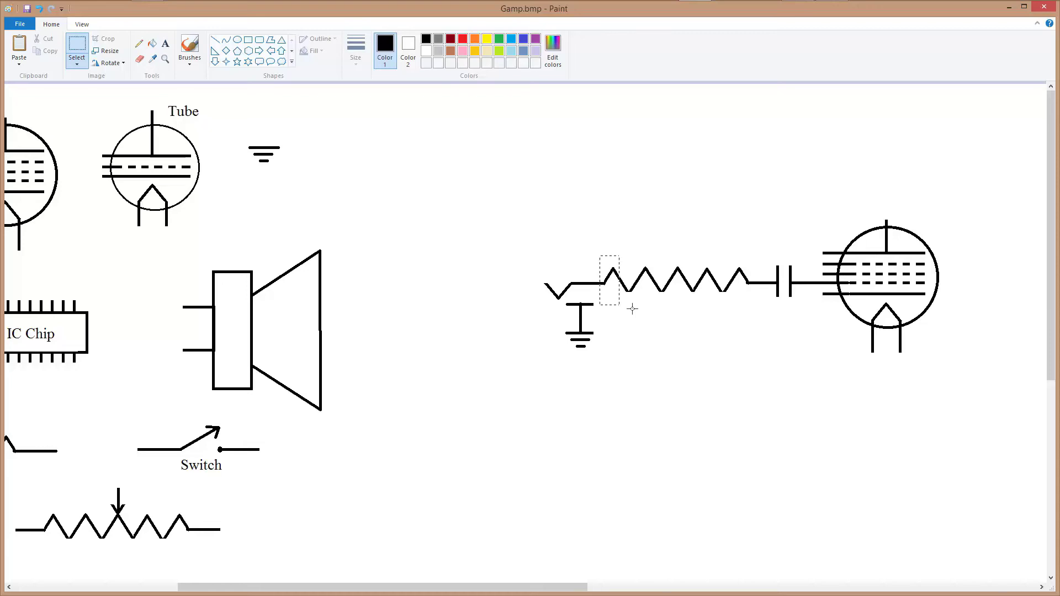
Copy the input resistor and paste a duplicate onto the canvas.
{"action": "left_click_drag", "start_coordinate": [697, 320], "coordinate": [760, 324]}
{"action": "left_click_drag", "start_coordinate": [760, 325], "coordinate": [760, 306]}
{"action": "right_click", "coordinate": [724, 293]}
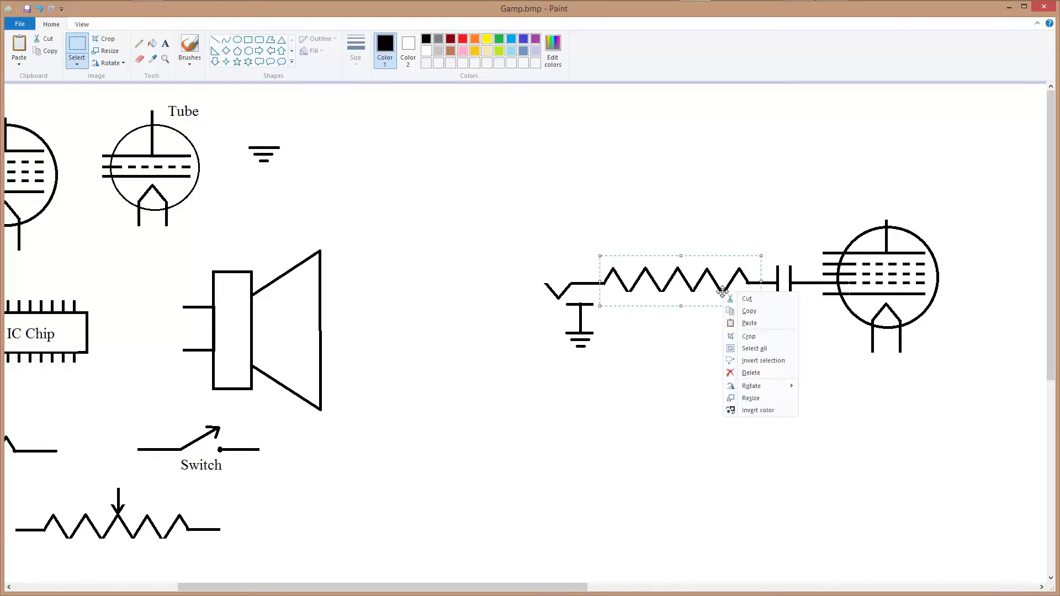
{"action": "left_click", "coordinate": [739, 311]}
{"action": "right_click", "coordinate": [513, 131]}
{"action": "left_click", "coordinate": [531, 158]}
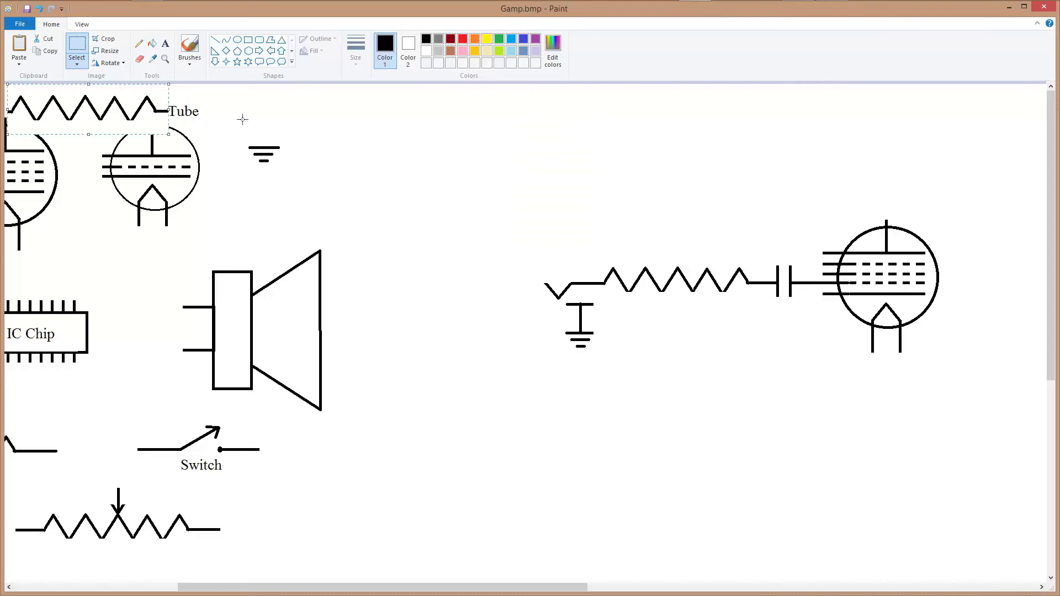
Rotate the resistor copy 90° right, place it below the capacitor, and straighten its bottom lead.
{"action": "left_click_drag", "start_coordinate": [102, 106], "coordinate": [502, 178]}
{"action": "right_click", "coordinate": [502, 178]}
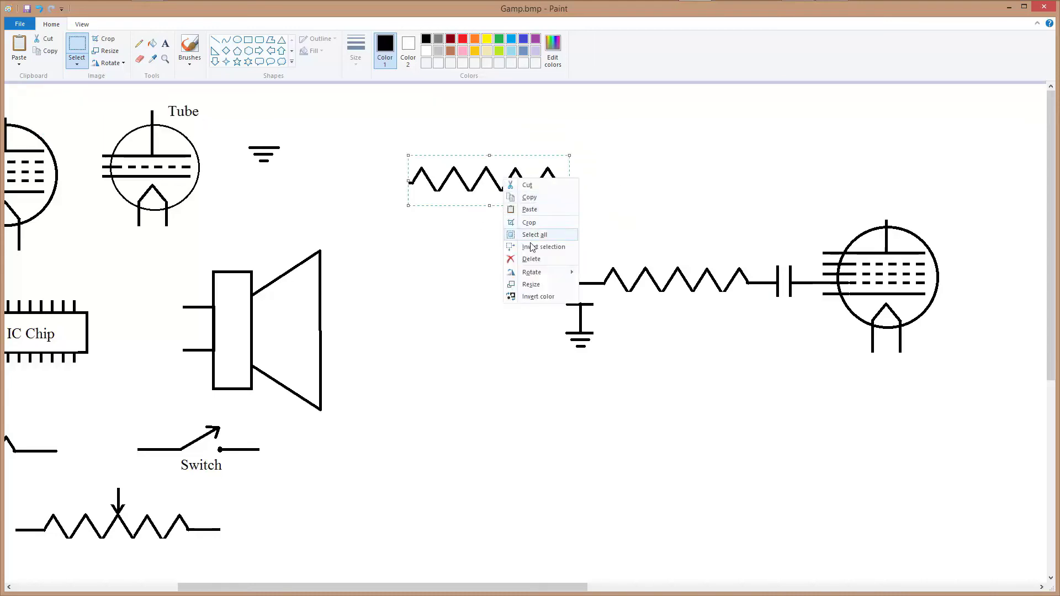
{"action": "mouse_move", "coordinate": [527, 272]}
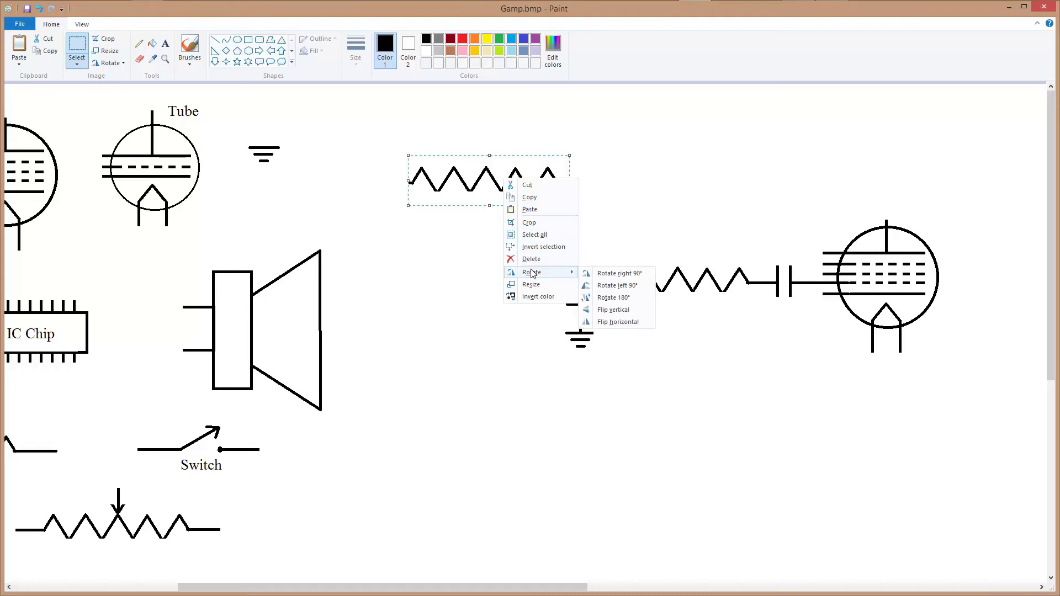
{"action": "left_click", "coordinate": [611, 276]}
{"action": "left_click_drag", "start_coordinate": [489, 175], "coordinate": [815, 380]}
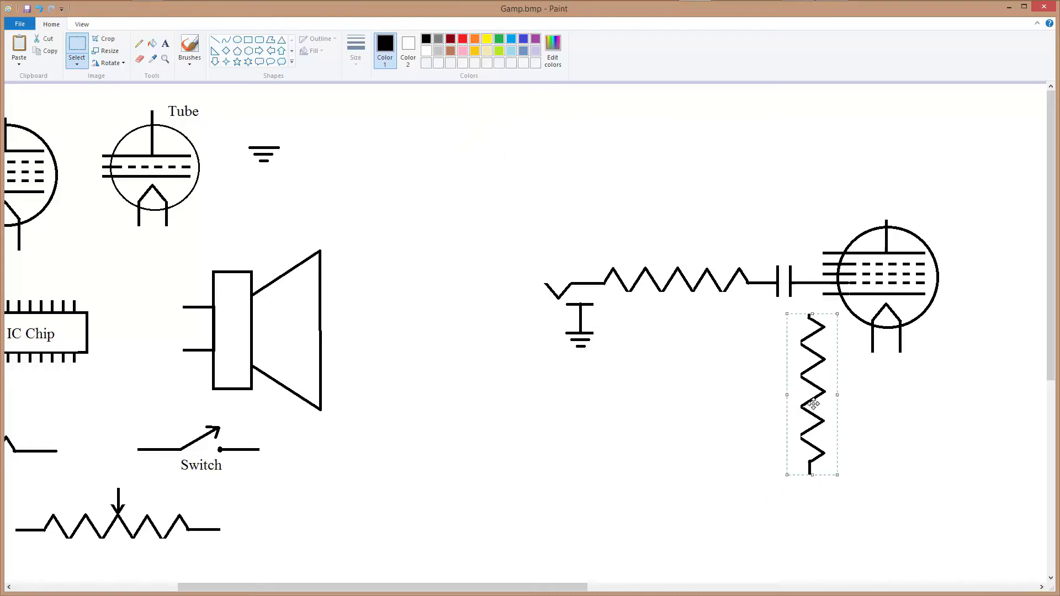
{"action": "left_click", "coordinate": [767, 436]}
{"action": "left_click_drag", "start_coordinate": [794, 437], "coordinate": [817, 434]}
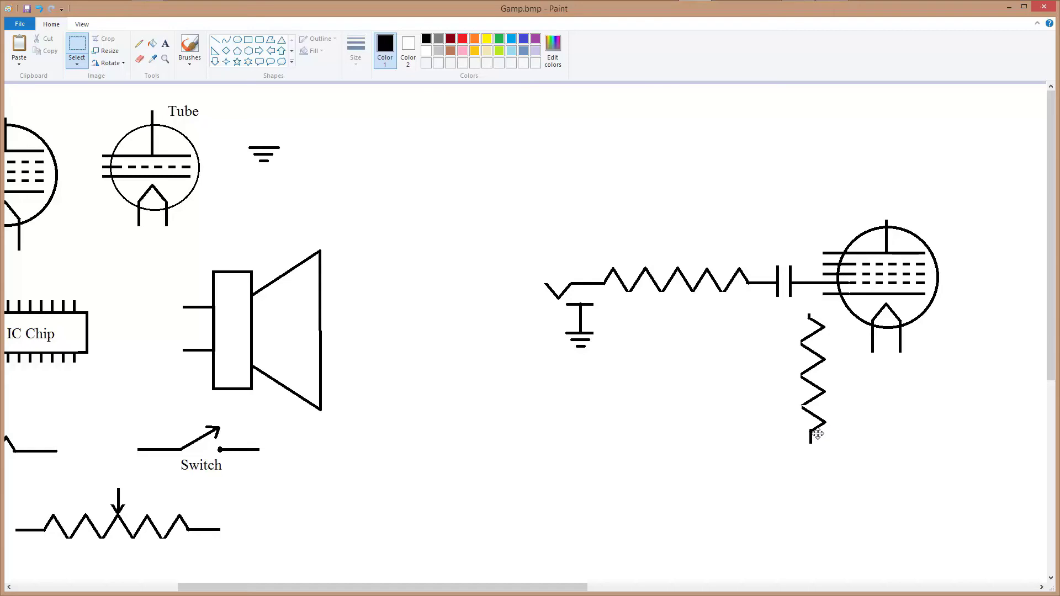
{"action": "left_click", "coordinate": [873, 465]}
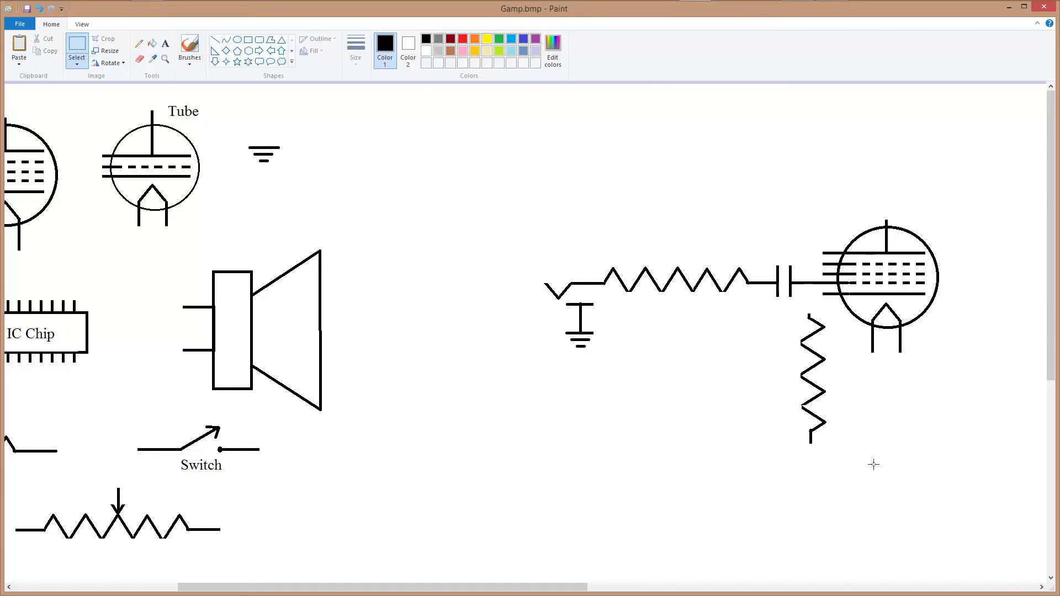
Zoom in and scroll over to the tube circuit.
{"action": "left_click", "coordinate": [83, 27]}
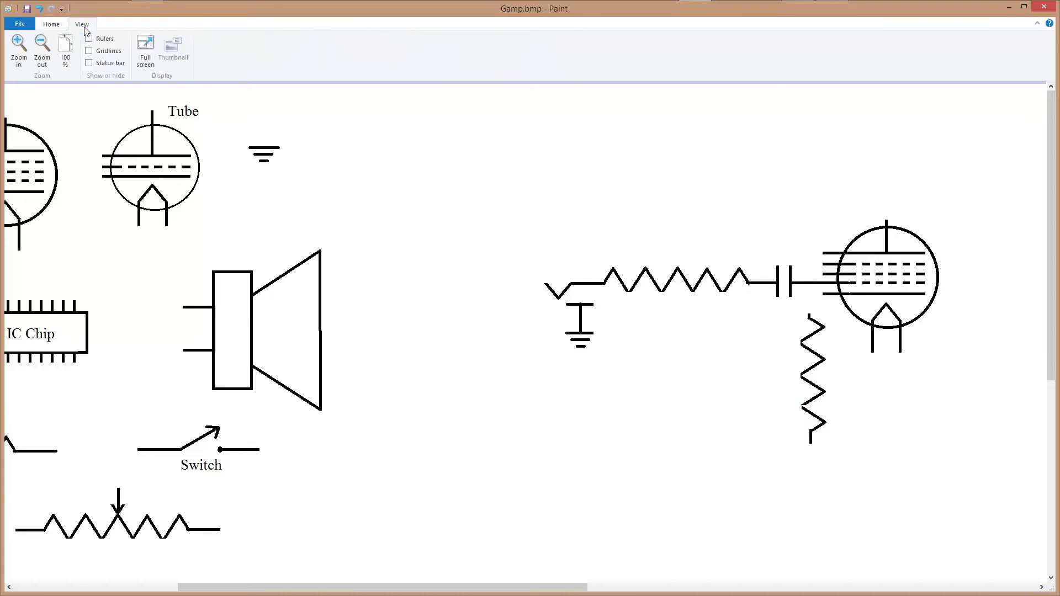
{"action": "left_click", "coordinate": [19, 44]}
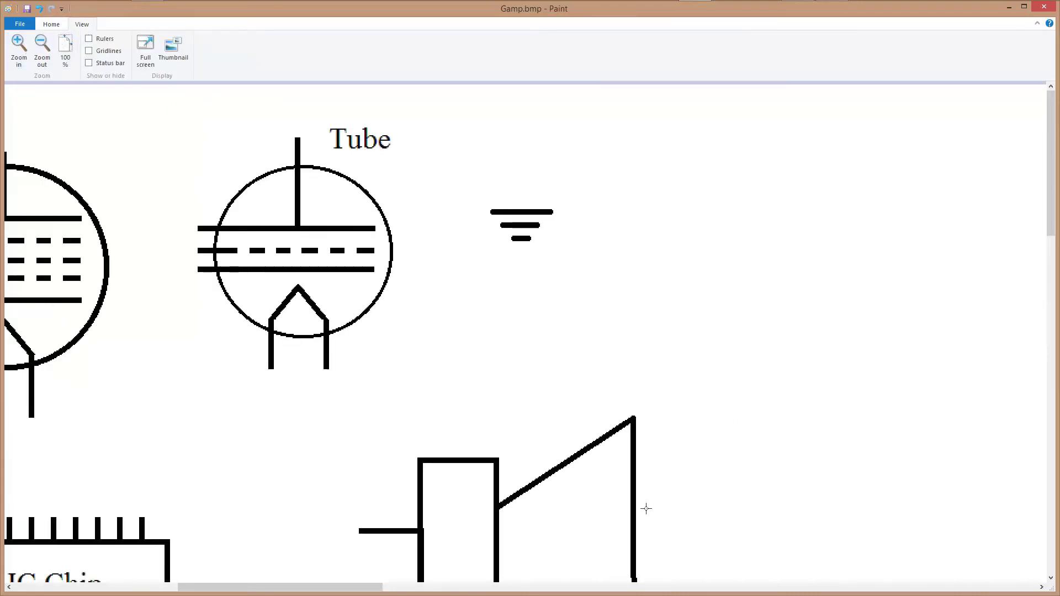
{"action": "left_click_drag", "start_coordinate": [325, 594], "coordinate": [493, 594]}
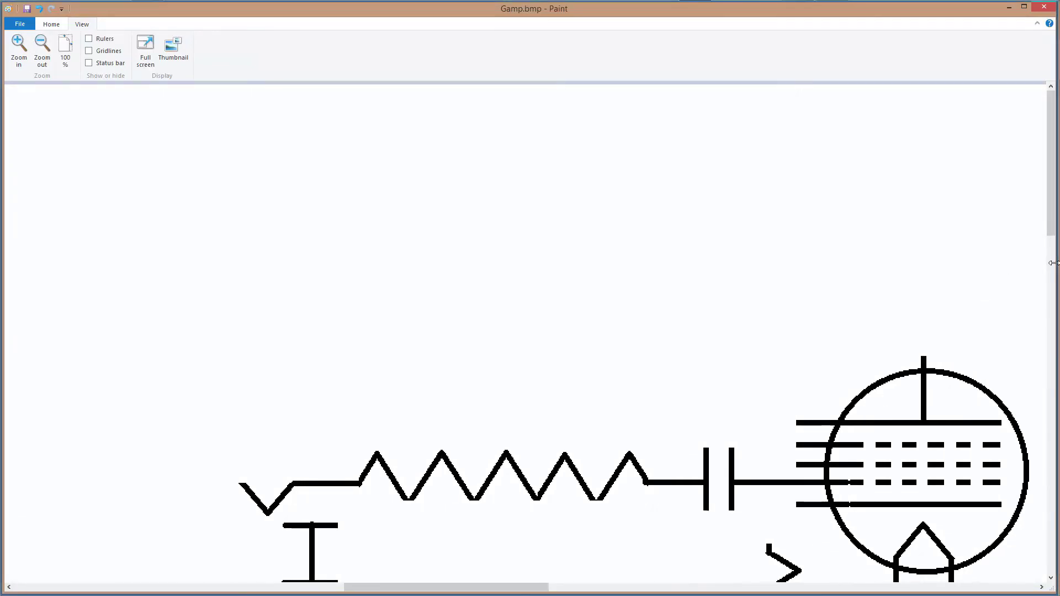
{"action": "left_click_drag", "start_coordinate": [1052, 243], "coordinate": [1025, 346]}
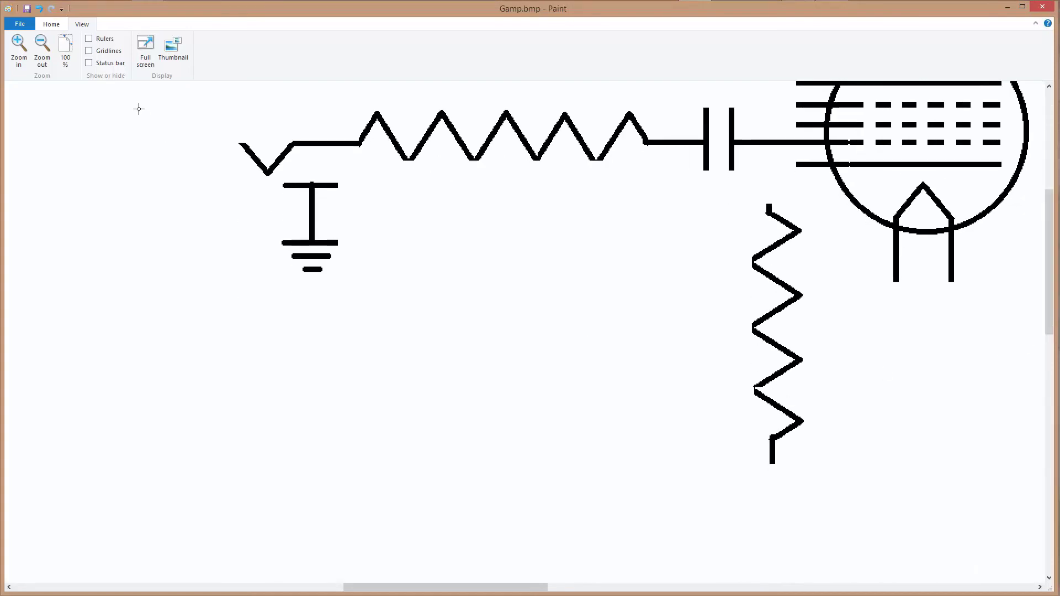
Stretch the vertical resistor's top lead up to the grid wire.
{"action": "left_click", "coordinate": [47, 25]}
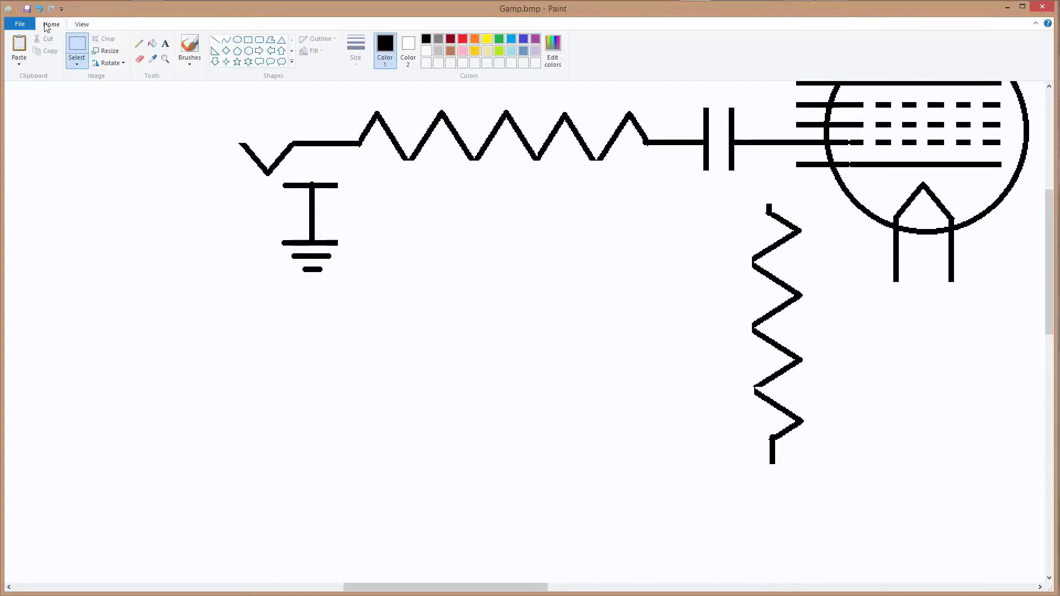
{"action": "left_click", "coordinate": [139, 43]}
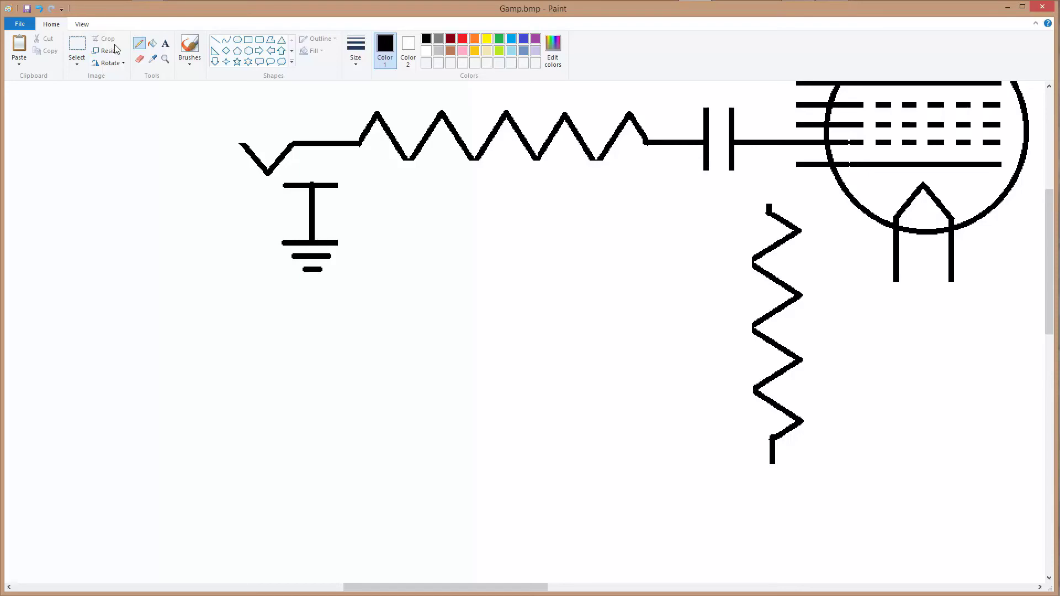
{"action": "left_click", "coordinate": [77, 45]}
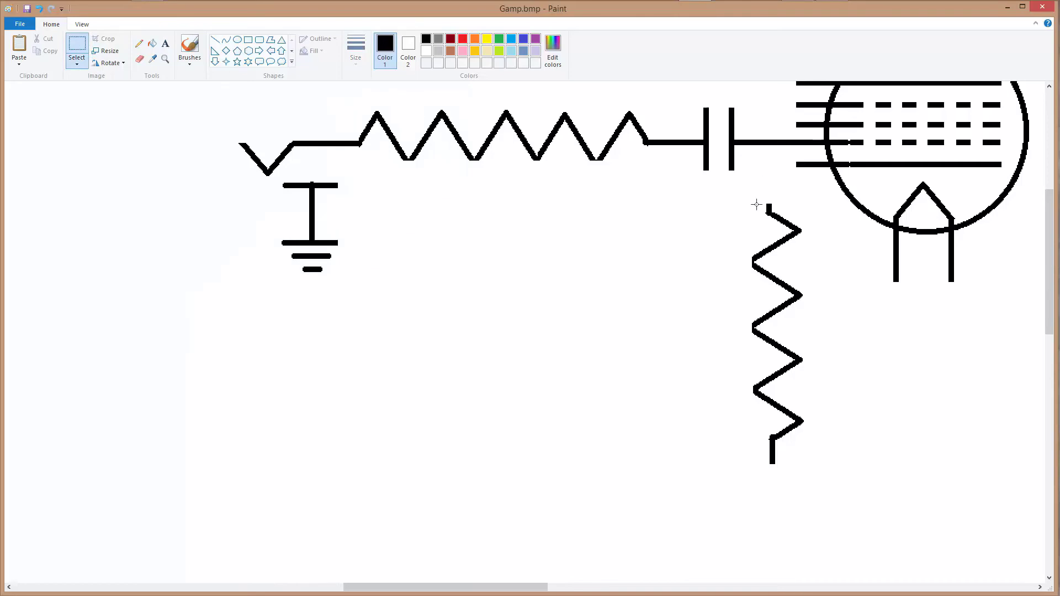
{"action": "left_click_drag", "start_coordinate": [754, 207], "coordinate": [772, 142]}
{"action": "left_click", "coordinate": [830, 247]}
{"action": "left_click_drag", "start_coordinate": [281, 181], "coordinate": [284, 245]}
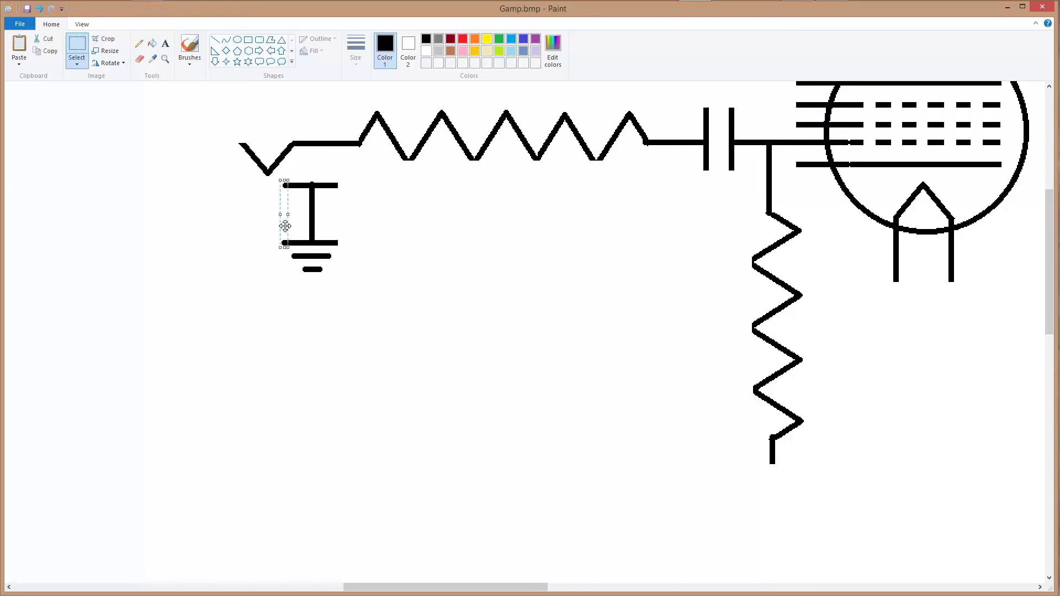
Cut away the capacitor plates' left ends and both ends of the ground's top bar.
{"action": "right_click", "coordinate": [285, 225]}
{"action": "left_click", "coordinate": [309, 233]}
{"action": "left_click_drag", "start_coordinate": [286, 252], "coordinate": [299, 263]}
{"action": "right_click", "coordinate": [295, 262]}
{"action": "left_click", "coordinate": [316, 269]}
{"action": "left_click_drag", "start_coordinate": [325, 252], "coordinate": [335, 262]}
{"action": "right_click", "coordinate": [330, 258]}
{"action": "left_click", "coordinate": [348, 265]}
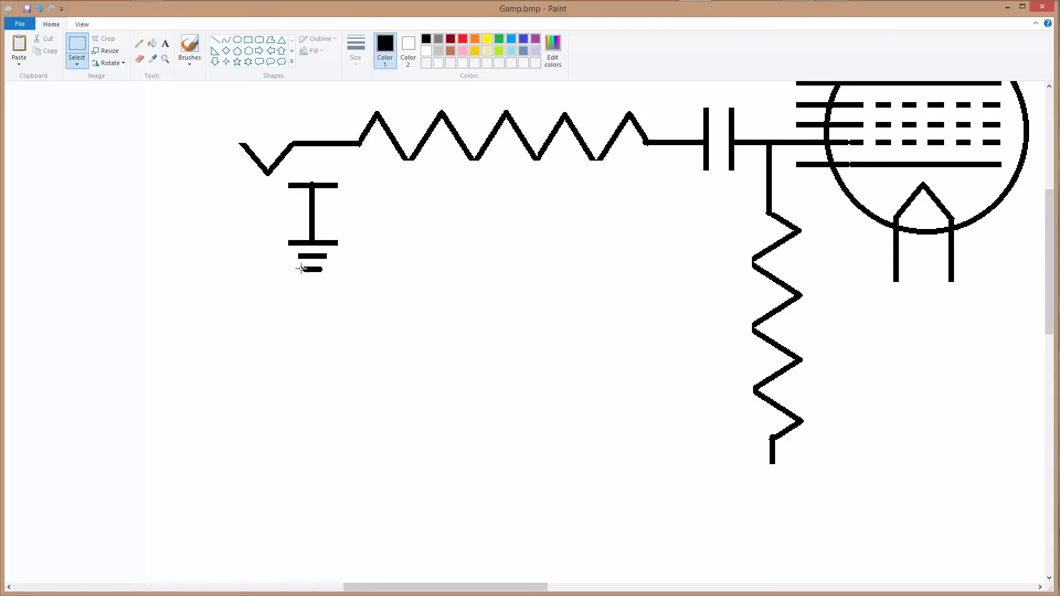
Trim the lower ground bar, including its right end.
{"action": "left_click_drag", "start_coordinate": [298, 264], "coordinate": [313, 279]}
{"action": "right_click", "coordinate": [304, 270]}
{"action": "left_click", "coordinate": [330, 277]}
{"action": "left_click_drag", "start_coordinate": [318, 264], "coordinate": [326, 276]}
{"action": "right_click", "coordinate": [323, 274]}
{"action": "left_click", "coordinate": [358, 280]}
Copy the ground symbol and attach the copy to the vertical resistor's bottom lead.
{"action": "left_click_drag", "start_coordinate": [277, 199], "coordinate": [343, 279]}
{"action": "right_click", "coordinate": [323, 250]}
{"action": "left_click", "coordinate": [358, 269]}
{"action": "left_click", "coordinate": [122, 179]}
{"action": "right_click", "coordinate": [122, 178]}
{"action": "left_click", "coordinate": [138, 206]}
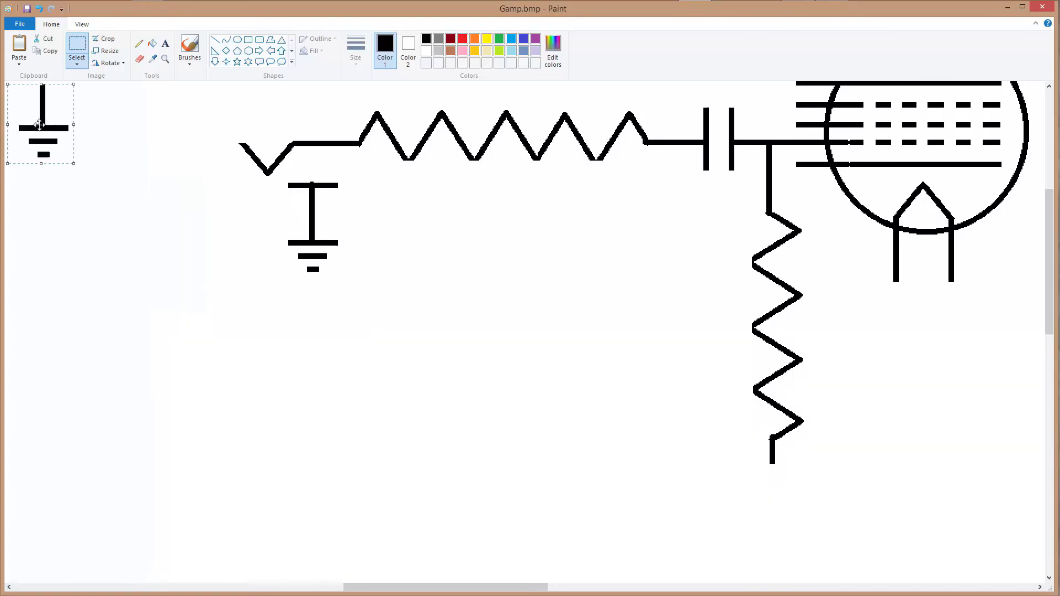
{"action": "left_click_drag", "start_coordinate": [39, 125], "coordinate": [769, 479]}
{"action": "left_click", "coordinate": [689, 451]}
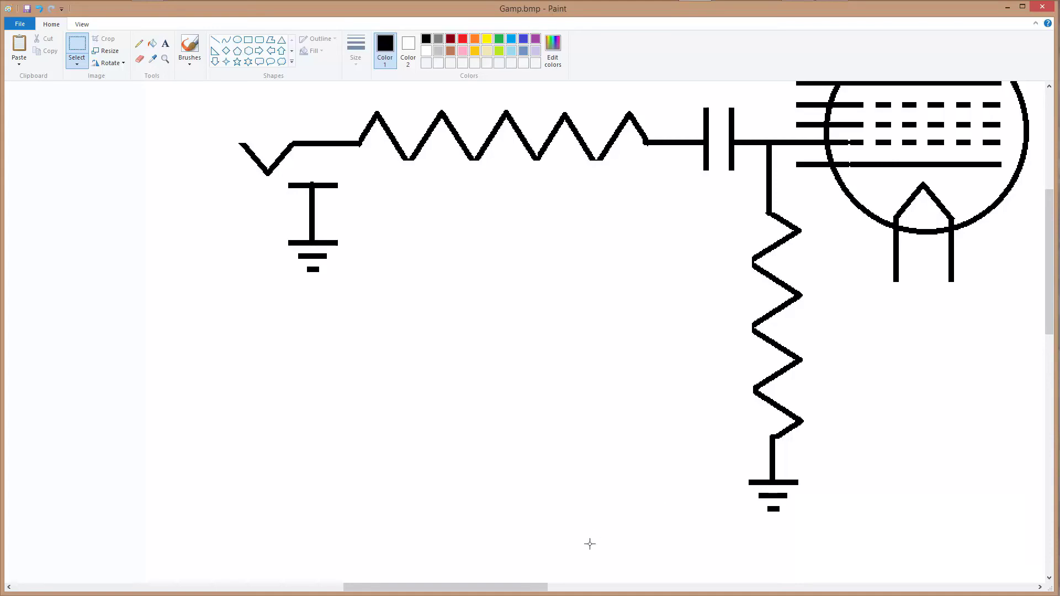
Zoom out, then zoom back in on the tube's grid lines.
{"action": "left_click", "coordinate": [82, 25]}
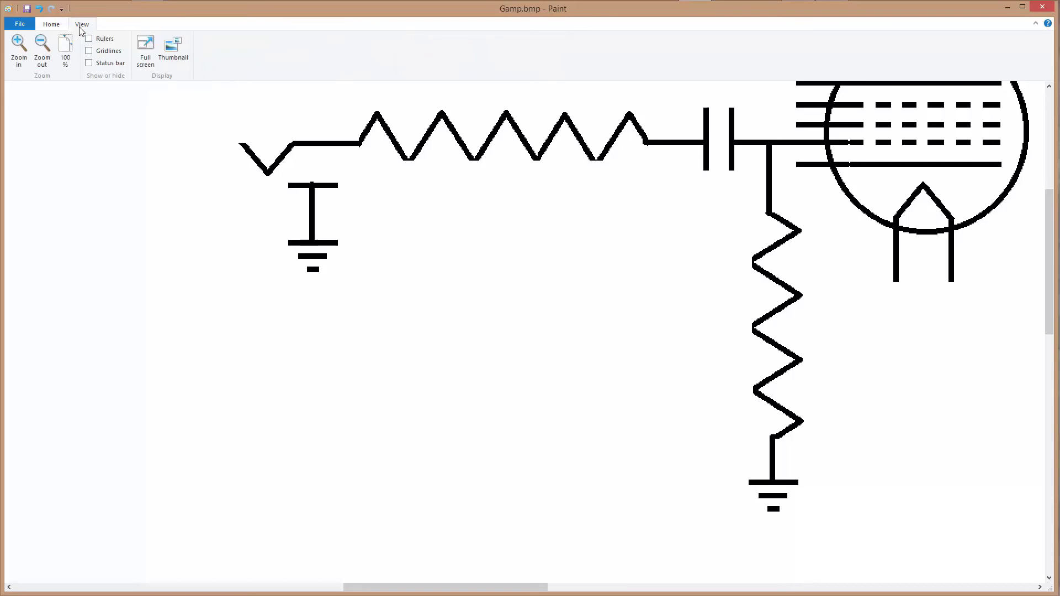
{"action": "left_click", "coordinate": [42, 44]}
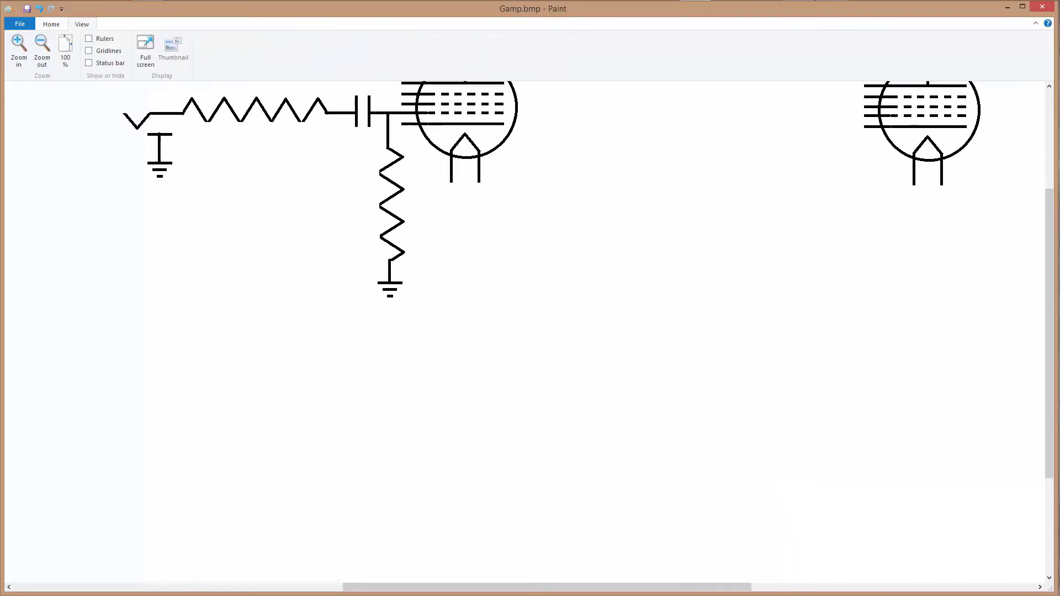
{"action": "left_click_drag", "start_coordinate": [1050, 385], "coordinate": [1050, 304]}
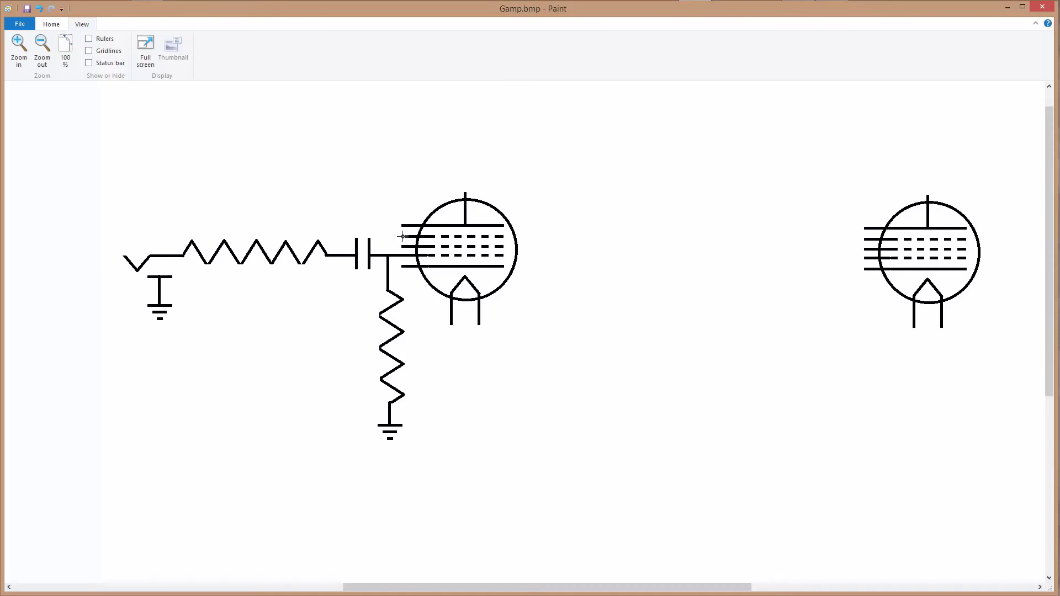
{"action": "left_click", "coordinate": [19, 44]}
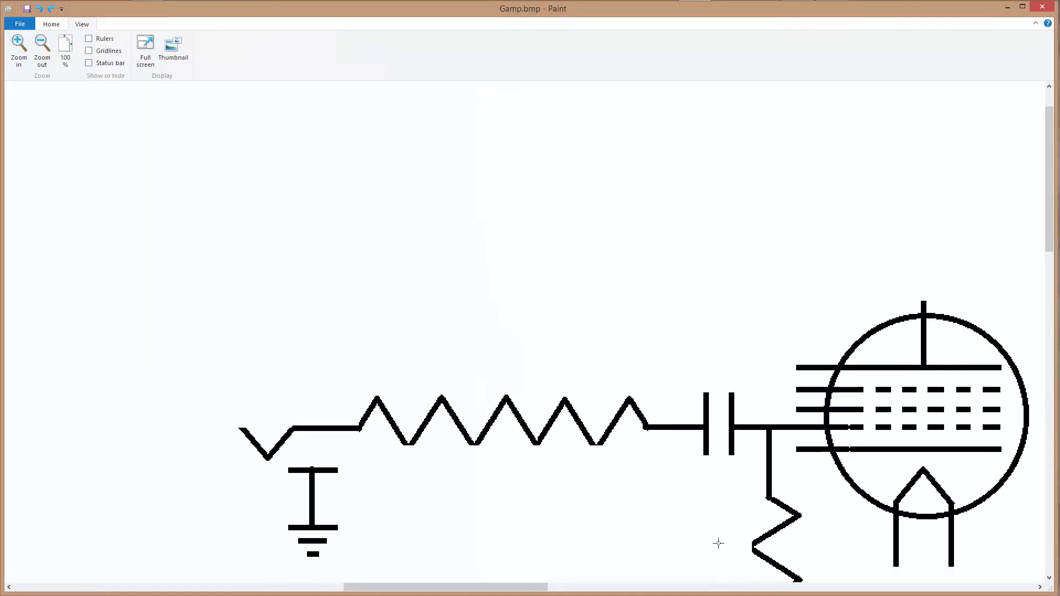
{"action": "left_click_drag", "start_coordinate": [533, 591], "coordinate": [621, 591]}
{"action": "left_click_drag", "start_coordinate": [1048, 245], "coordinate": [1048, 275]}
Cut the grid line's left end and draw a vertical wire joining it to the bottom line.
{"action": "left_click_drag", "start_coordinate": [345, 302], "coordinate": [375, 317]}
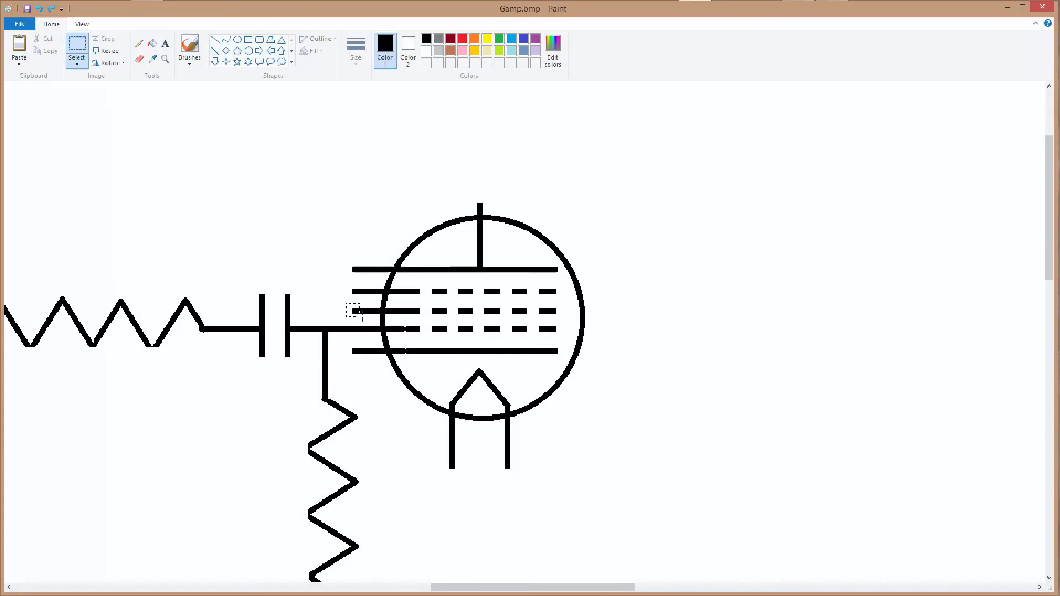
{"action": "right_click", "coordinate": [360, 315]}
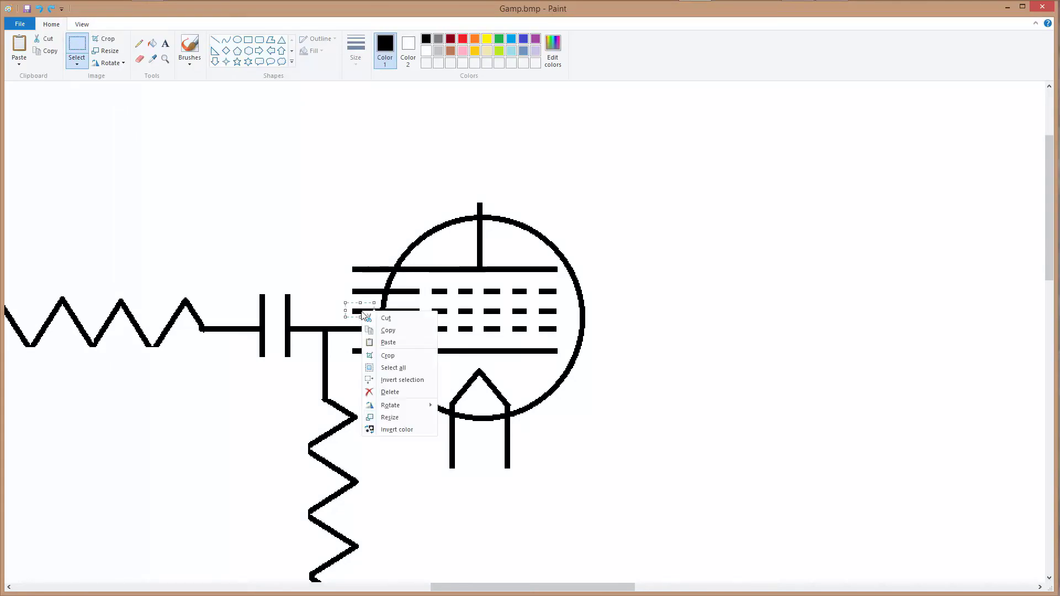
{"action": "left_click", "coordinate": [385, 317]}
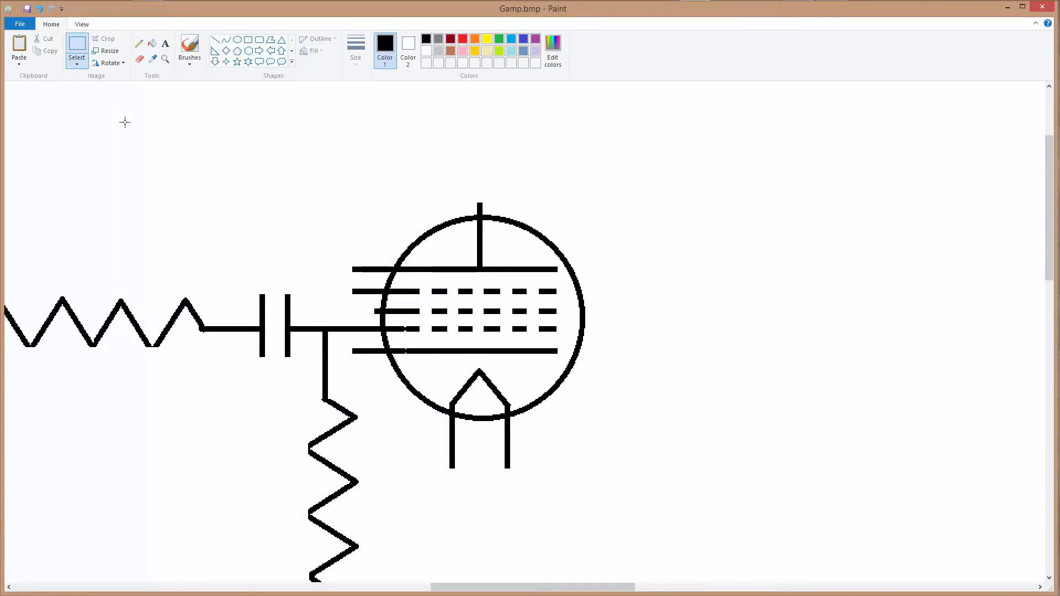
{"action": "left_click", "coordinate": [214, 40]}
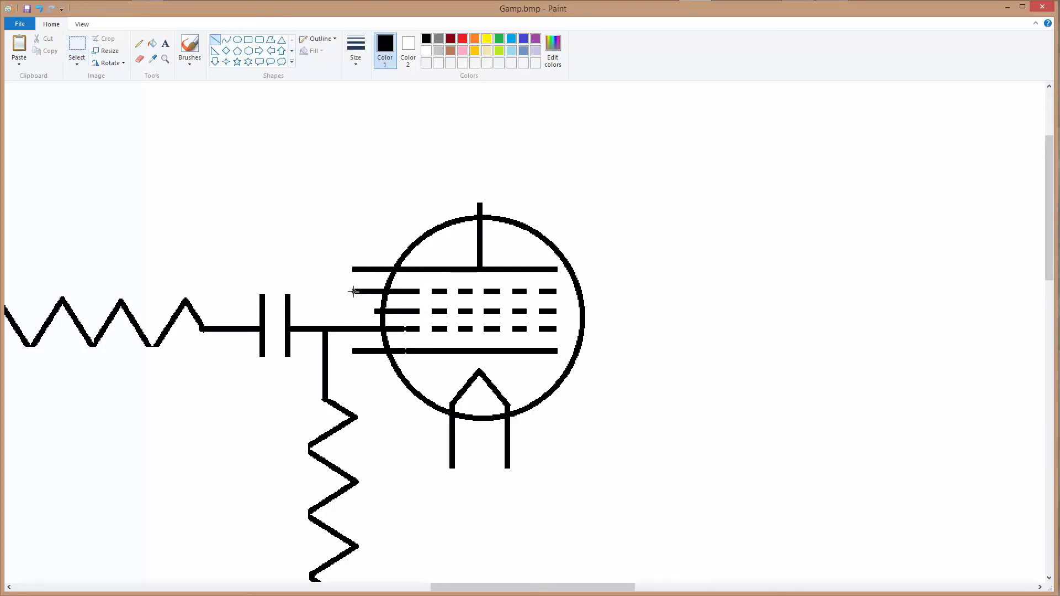
{"action": "left_click_drag", "start_coordinate": [354, 292], "coordinate": [353, 319]}
{"action": "left_click", "coordinate": [375, 373]}
{"action": "left_click_drag", "start_coordinate": [354, 349], "coordinate": [355, 330]}
Cut out the junction area where the input wire crosses, leaving a gap.
{"action": "left_click", "coordinate": [76, 45]}
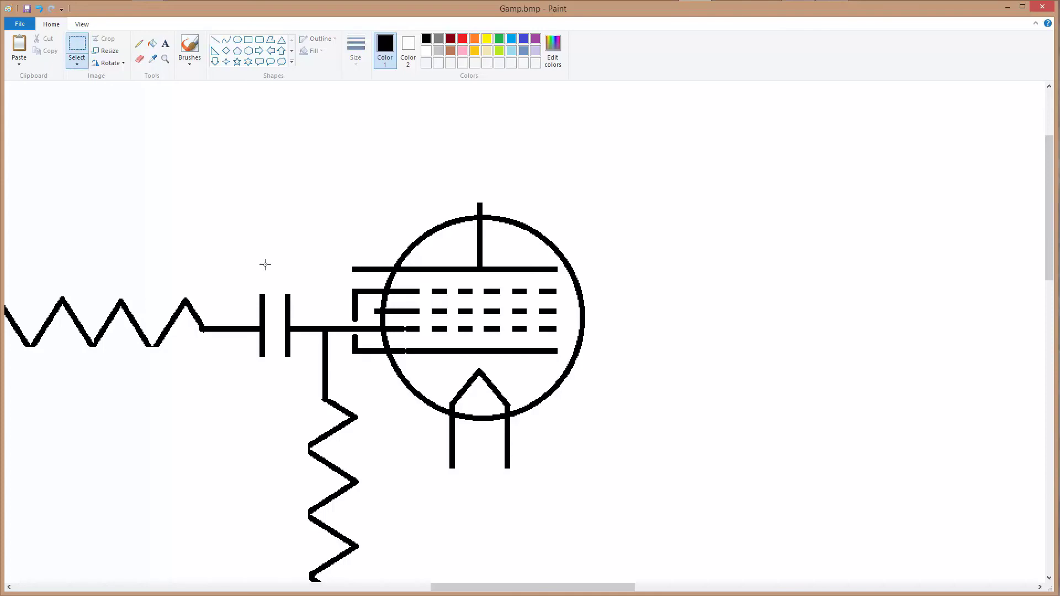
{"action": "left_click_drag", "start_coordinate": [342, 317], "coordinate": [368, 339]}
{"action": "right_click", "coordinate": [360, 331]}
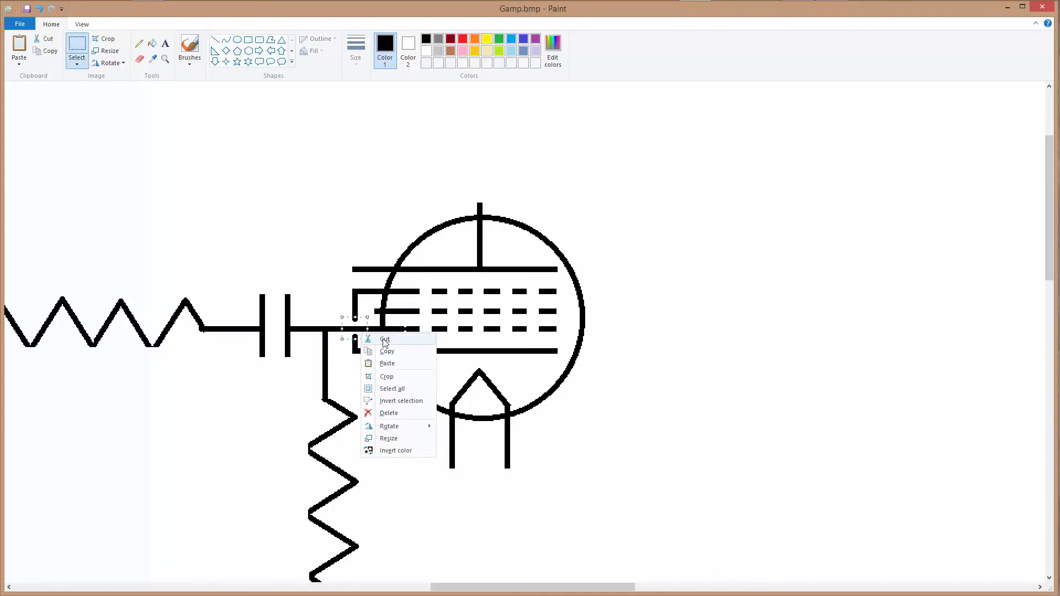
{"action": "left_click", "coordinate": [385, 340]}
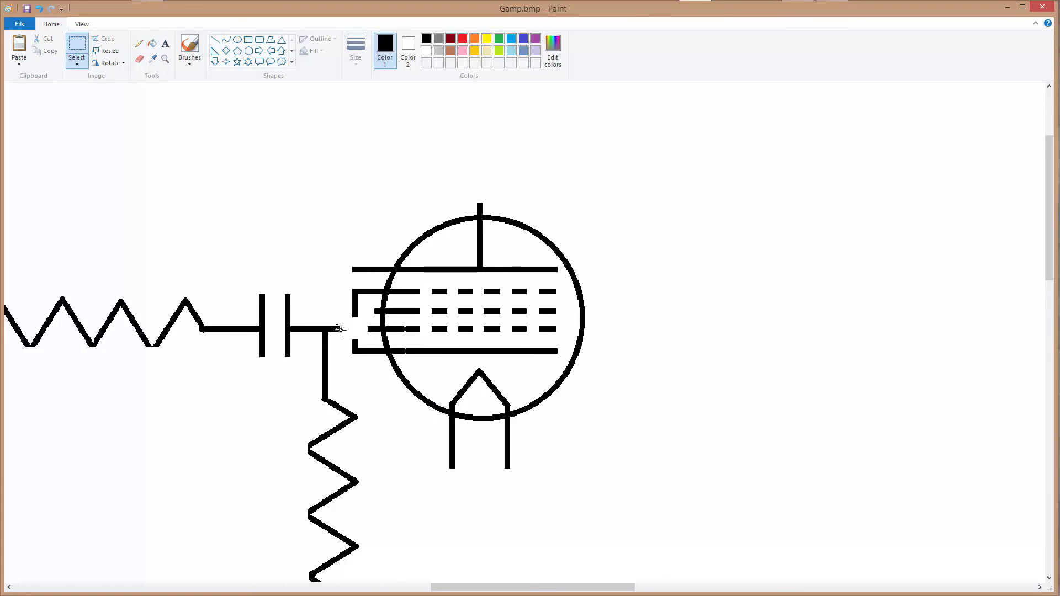
{"action": "left_click_drag", "start_coordinate": [335, 323], "coordinate": [370, 331]}
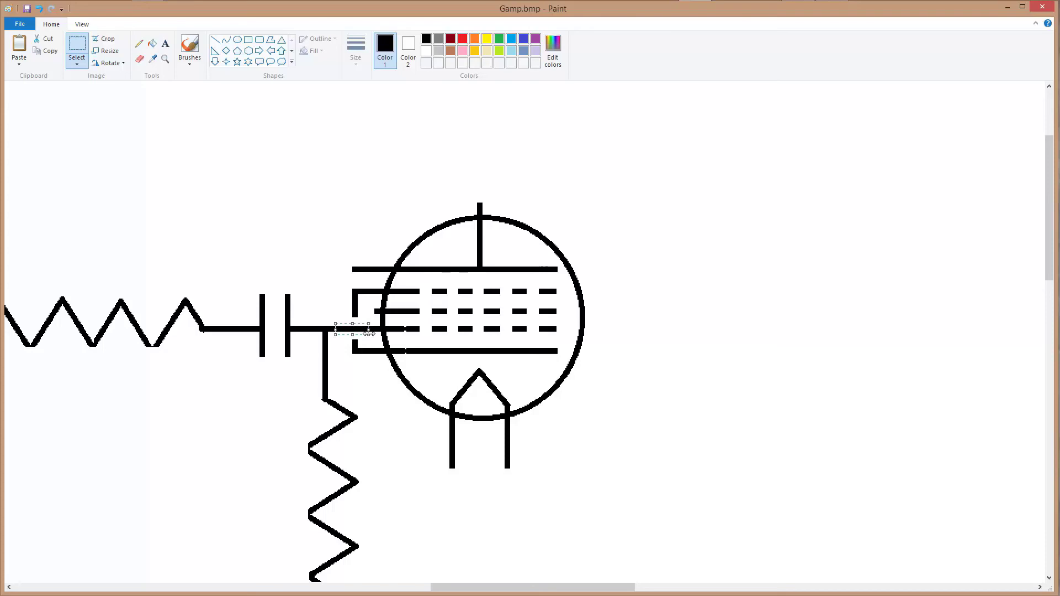
Stretch a wire piece across the input gap and save Gamp.bmp.
{"action": "left_click", "coordinate": [391, 388]}
{"action": "mouse_move", "coordinate": [397, 322]}
{"action": "left_mouse_down"}
{"action": "mouse_move", "coordinate": [401, 336]}
{"action": "mouse_move", "coordinate": [410, 330]}
{"action": "left_mouse_up"}
{"action": "left_click", "coordinate": [381, 386]}
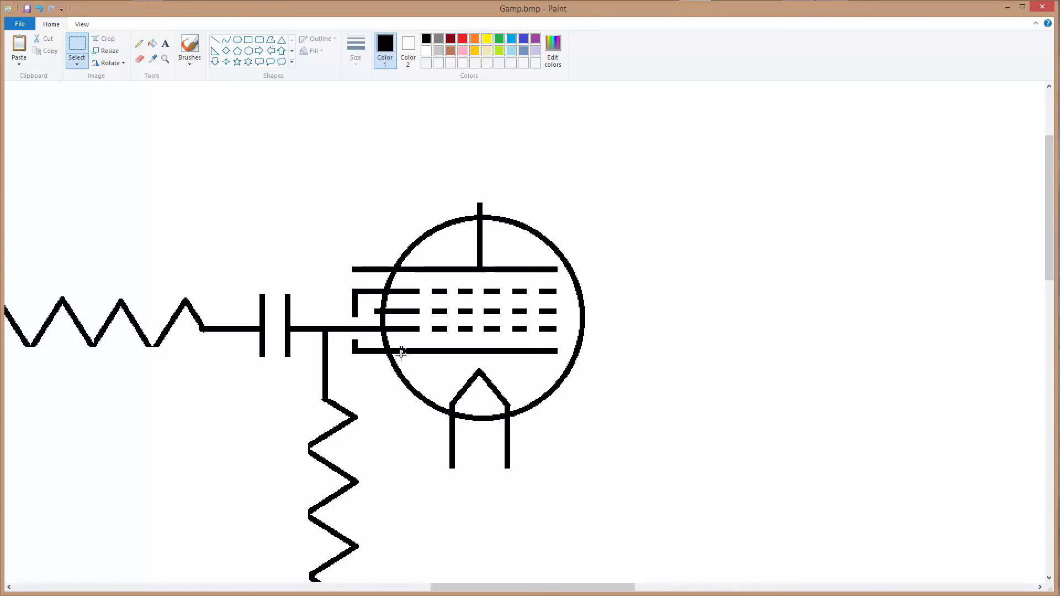
{"action": "left_click_drag", "start_coordinate": [400, 344], "coordinate": [401, 357]}
{"action": "left_click", "coordinate": [394, 399]}
{"action": "left_click", "coordinate": [27, 8]}
Cut off the top line's left end that sticks outside the tube.
{"action": "left_click_drag", "start_coordinate": [346, 268], "coordinate": [415, 272]}
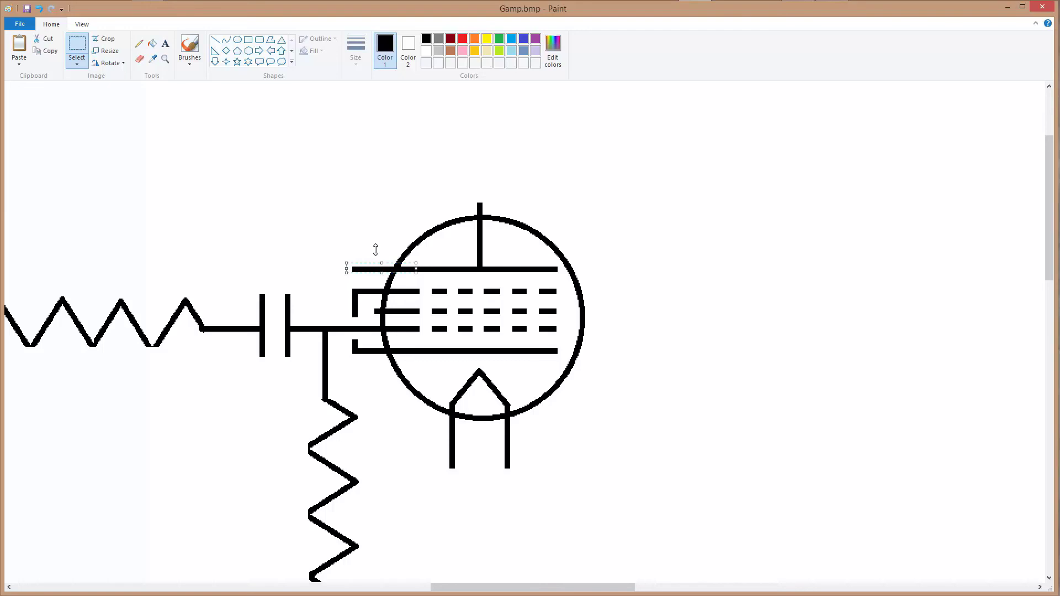
{"action": "left_click", "coordinate": [369, 233]}
{"action": "left_click_drag", "start_coordinate": [349, 265], "coordinate": [420, 271]}
{"action": "right_click", "coordinate": [408, 270]}
{"action": "left_click", "coordinate": [422, 276]}
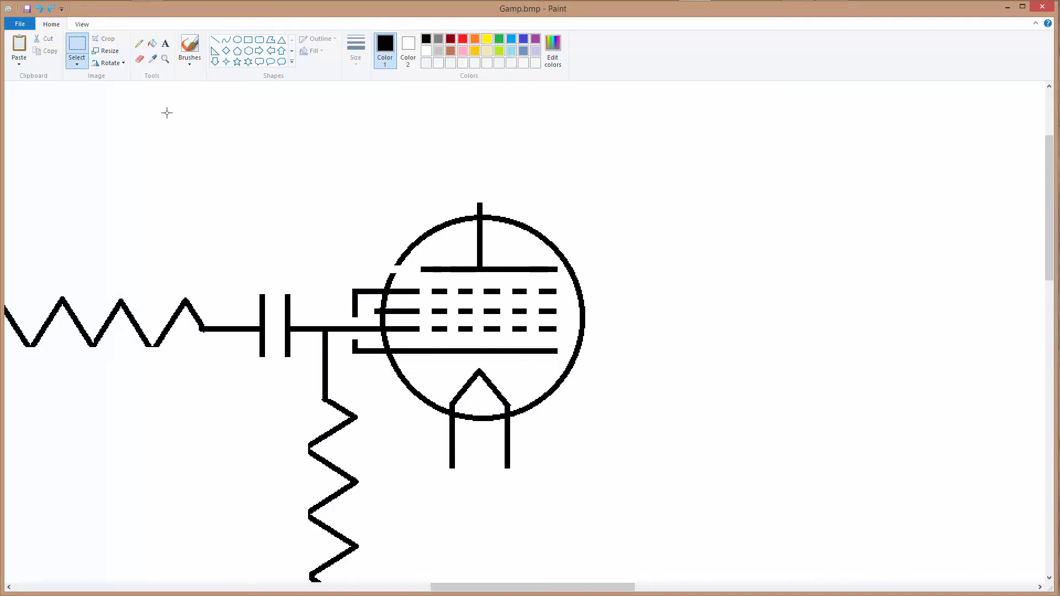
{"action": "left_click", "coordinate": [215, 39]}
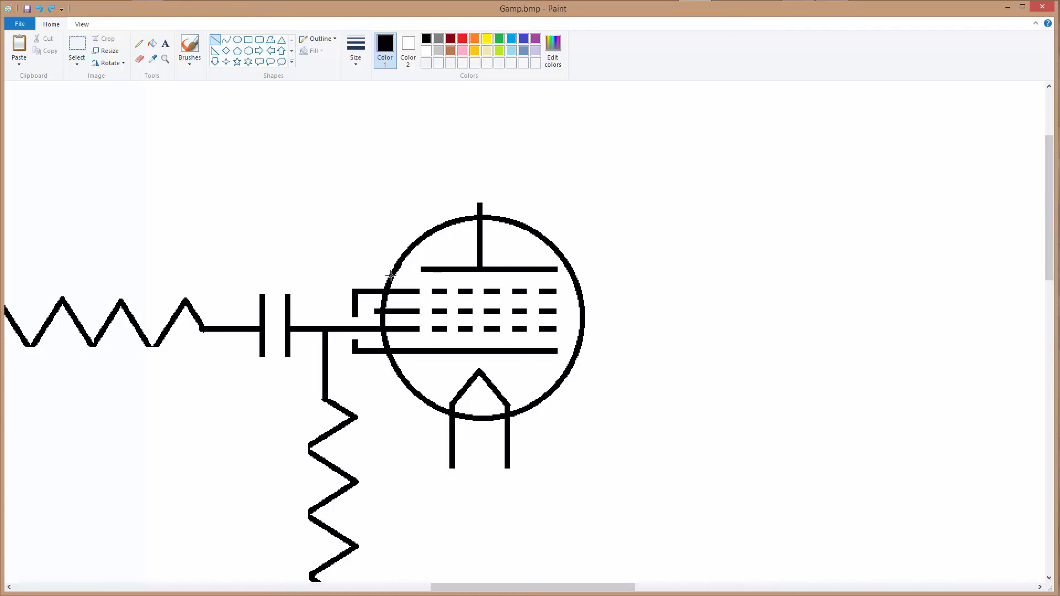
{"action": "key", "text": "ctrl+y"}
{"action": "left_click_drag", "start_coordinate": [1048, 250], "coordinate": [1039, 311]}
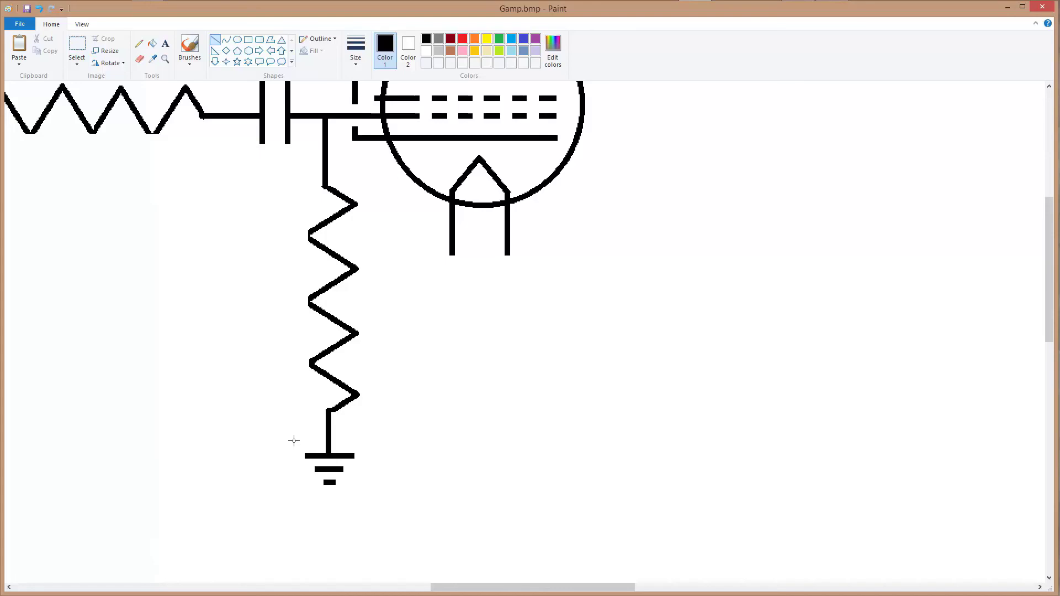
Copy the ground symbol and place a copy below the tube's right pin.
{"action": "left_click", "coordinate": [76, 48]}
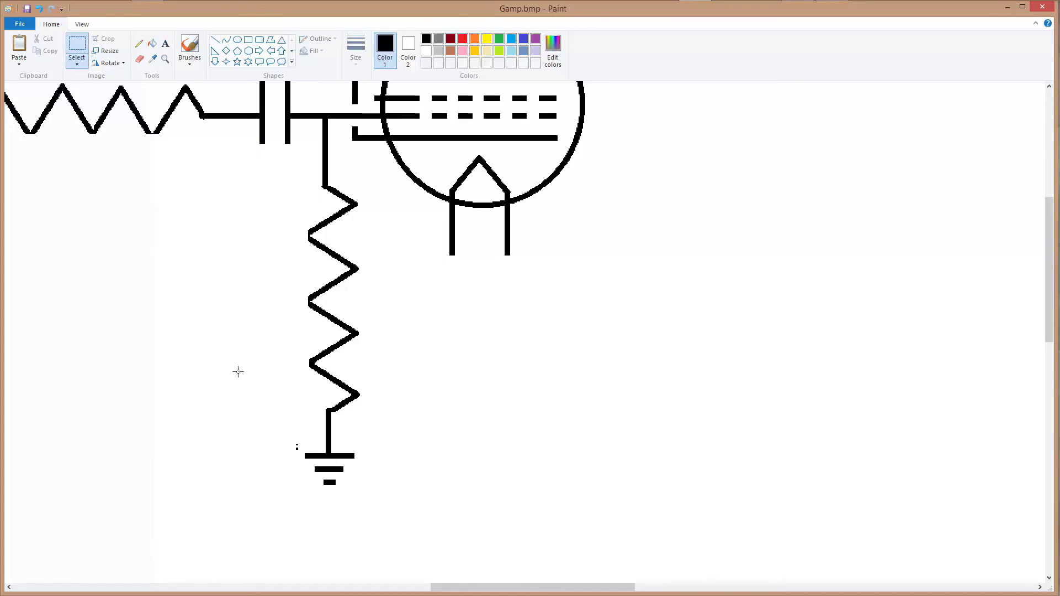
{"action": "left_click_drag", "start_coordinate": [297, 444], "coordinate": [373, 497]}
{"action": "right_click", "coordinate": [336, 475]}
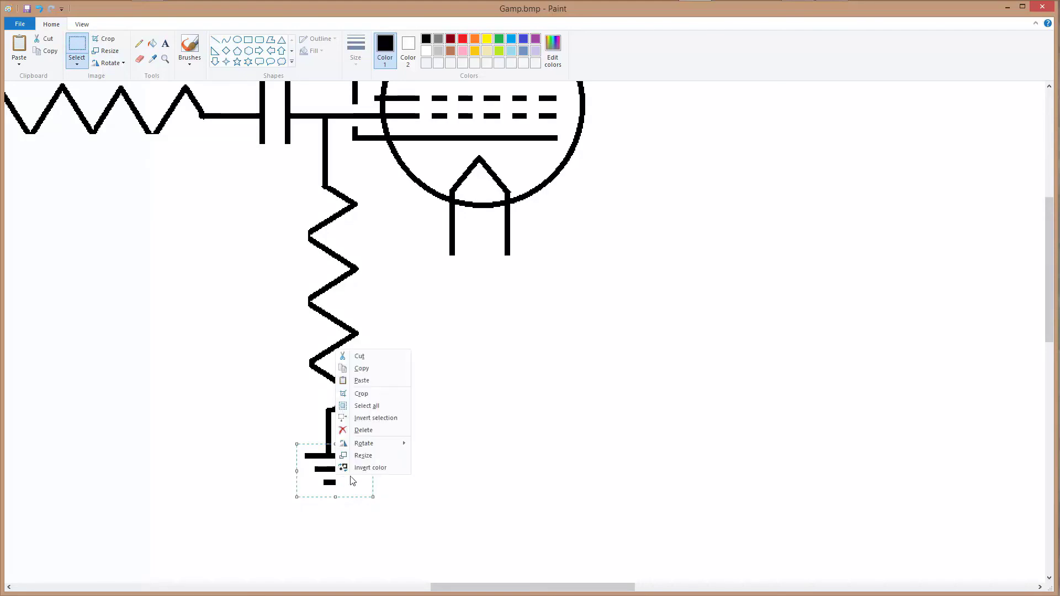
{"action": "left_click", "coordinate": [375, 375]}
{"action": "right_click", "coordinate": [434, 380]}
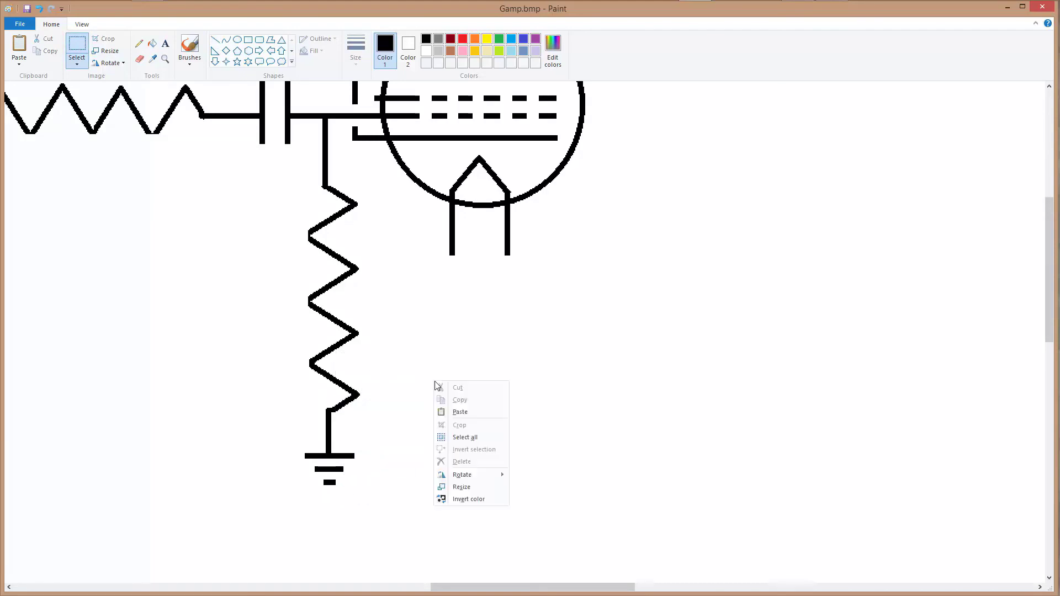
{"action": "left_click", "coordinate": [465, 413]}
{"action": "left_click_drag", "start_coordinate": [44, 110], "coordinate": [511, 281]}
Paste two more ground symbol copies onto the canvas.
{"action": "right_click", "coordinate": [390, 217]}
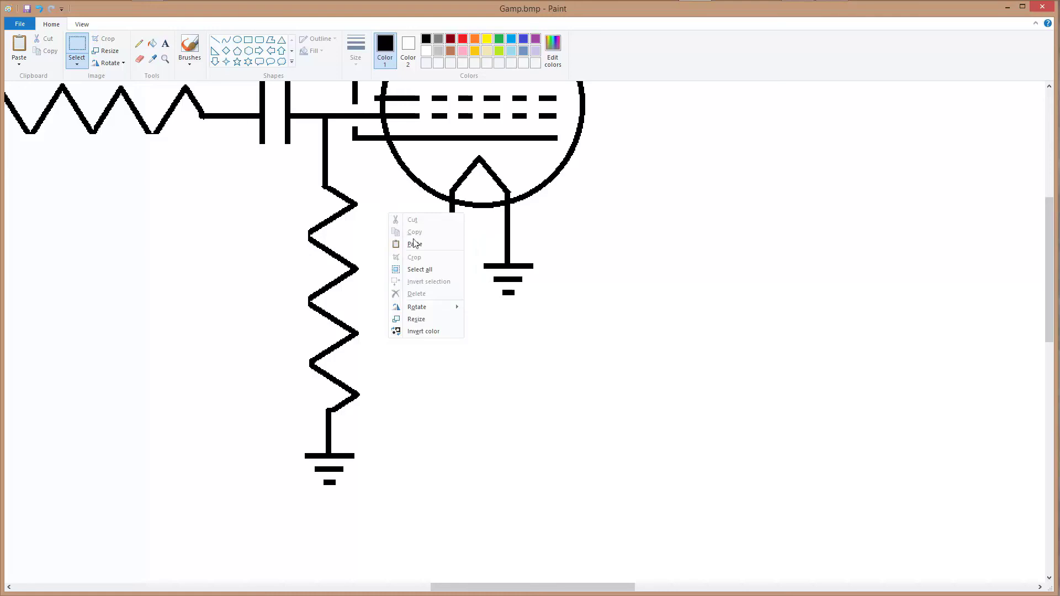
{"action": "left_click", "coordinate": [415, 244]}
{"action": "right_click", "coordinate": [391, 216]}
{"action": "left_click", "coordinate": [415, 243]}
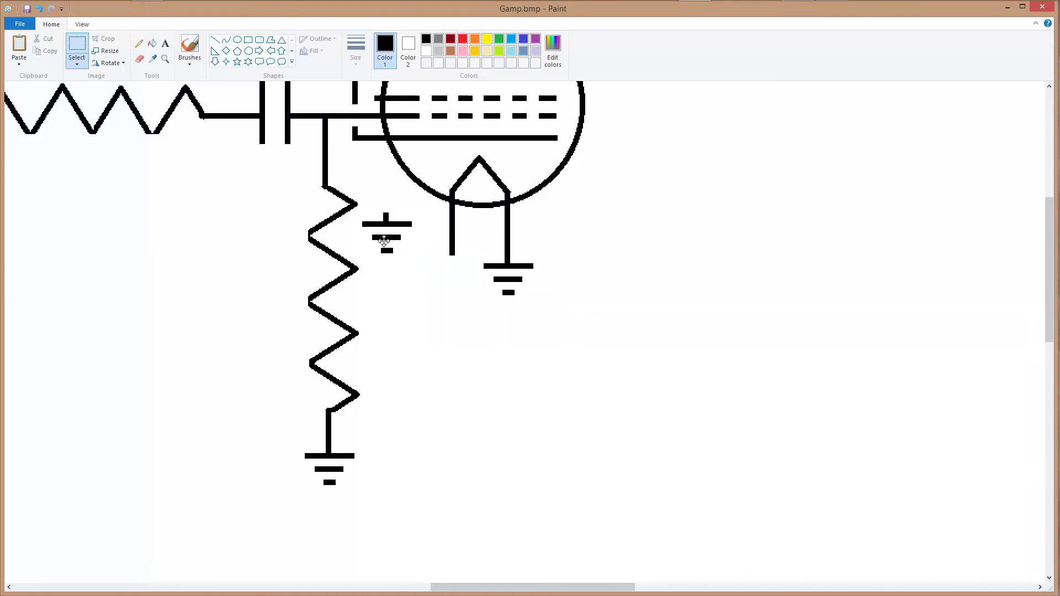
{"action": "scroll", "coordinate": [442, 227], "scroll_direction": "up", "scroll_amount": 2}
Draw a small triangle, flip it upside down, and attach it to the tube's left pin.
{"action": "left_click", "coordinate": [281, 40]}
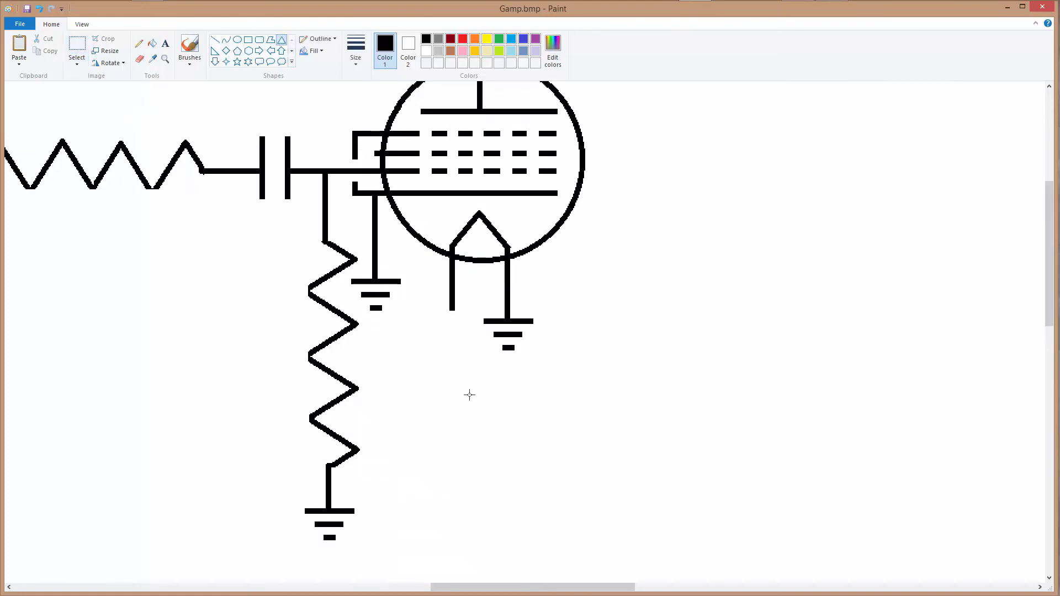
{"action": "left_click_drag", "start_coordinate": [439, 334], "coordinate": [472, 367]}
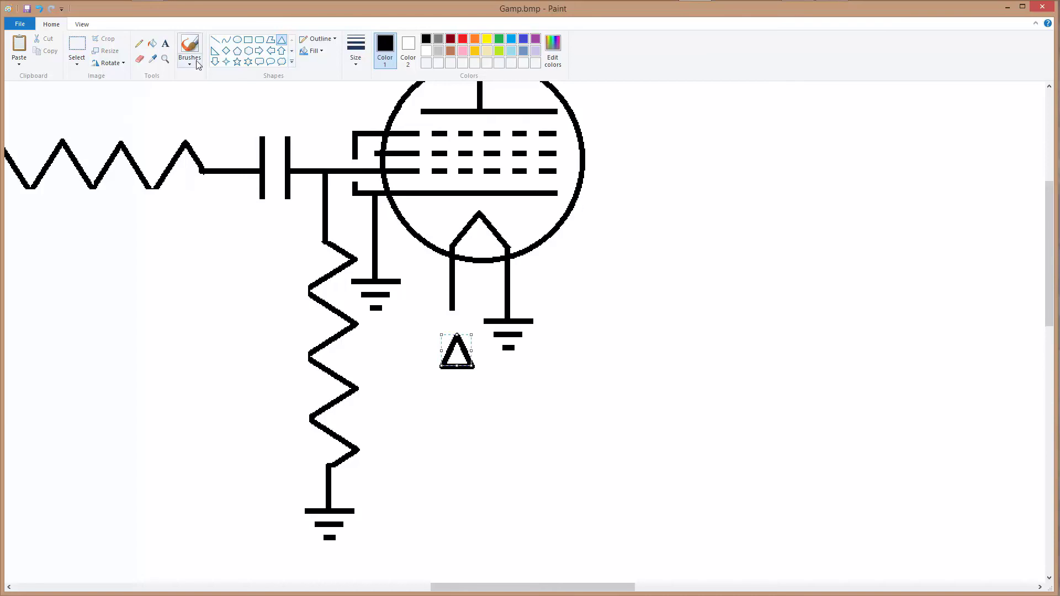
{"action": "right_click", "coordinate": [456, 348]}
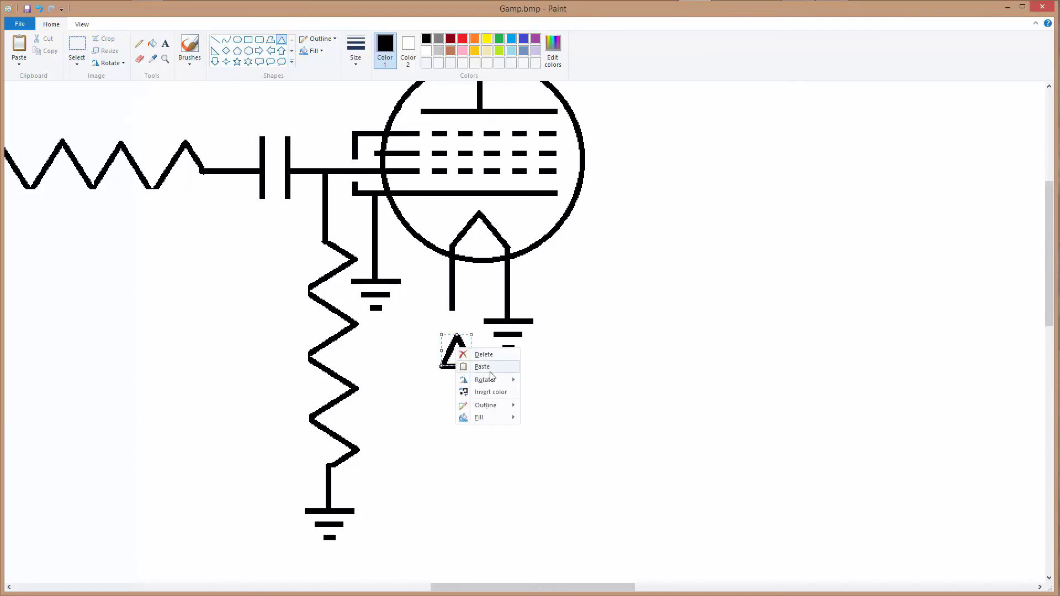
{"action": "mouse_move", "coordinate": [492, 385]}
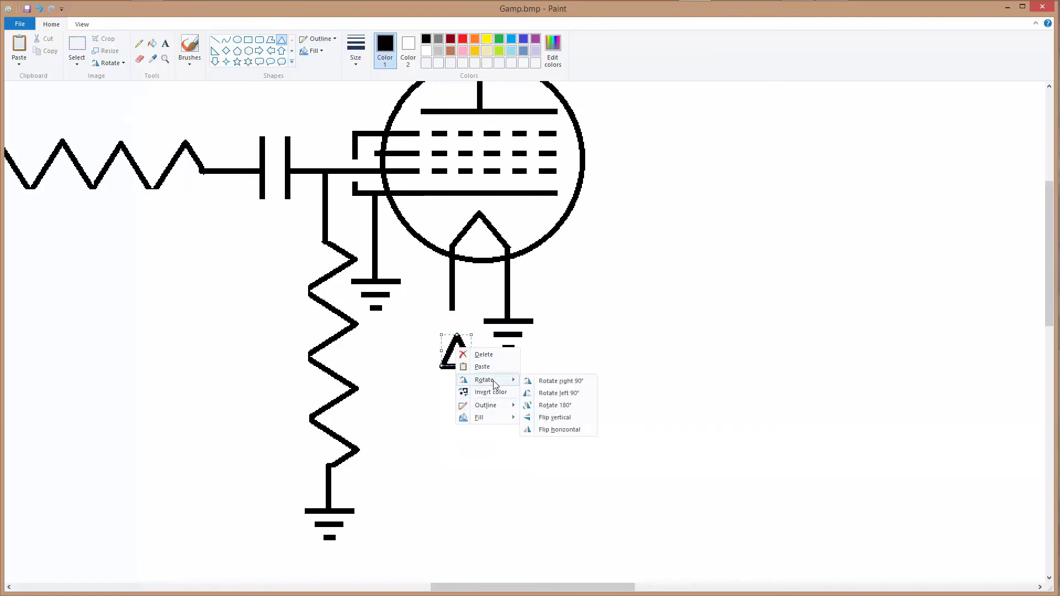
{"action": "left_click", "coordinate": [544, 430]}
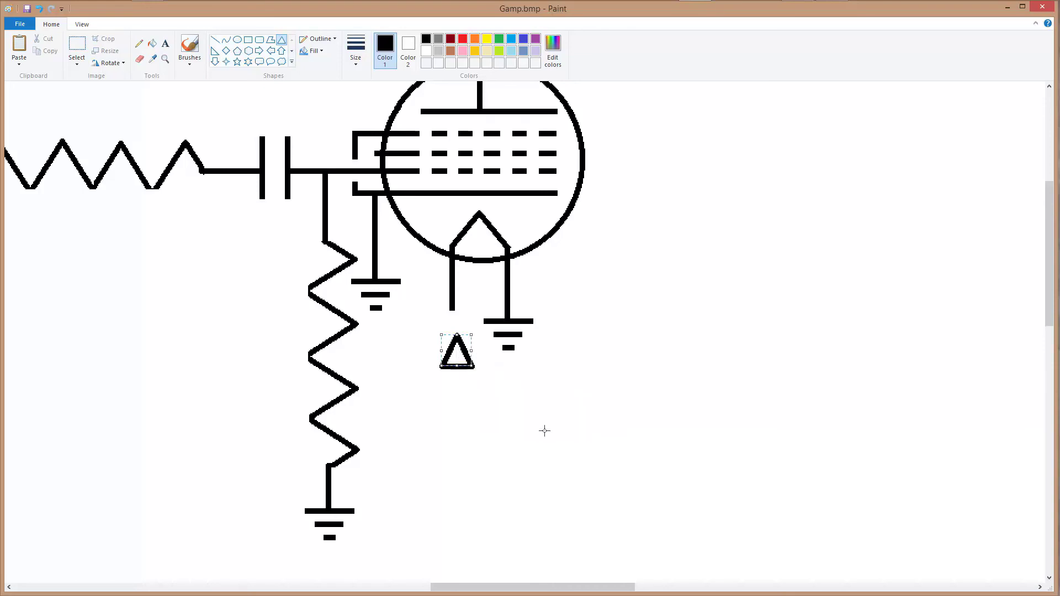
{"action": "right_click", "coordinate": [454, 354]}
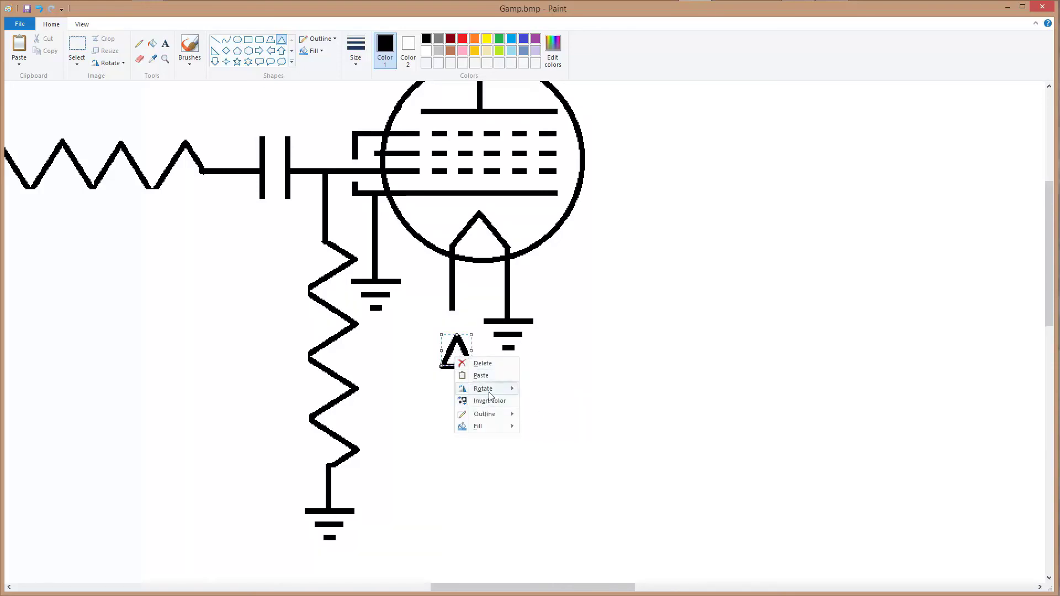
{"action": "mouse_move", "coordinate": [483, 389]}
{"action": "left_click", "coordinate": [538, 425]}
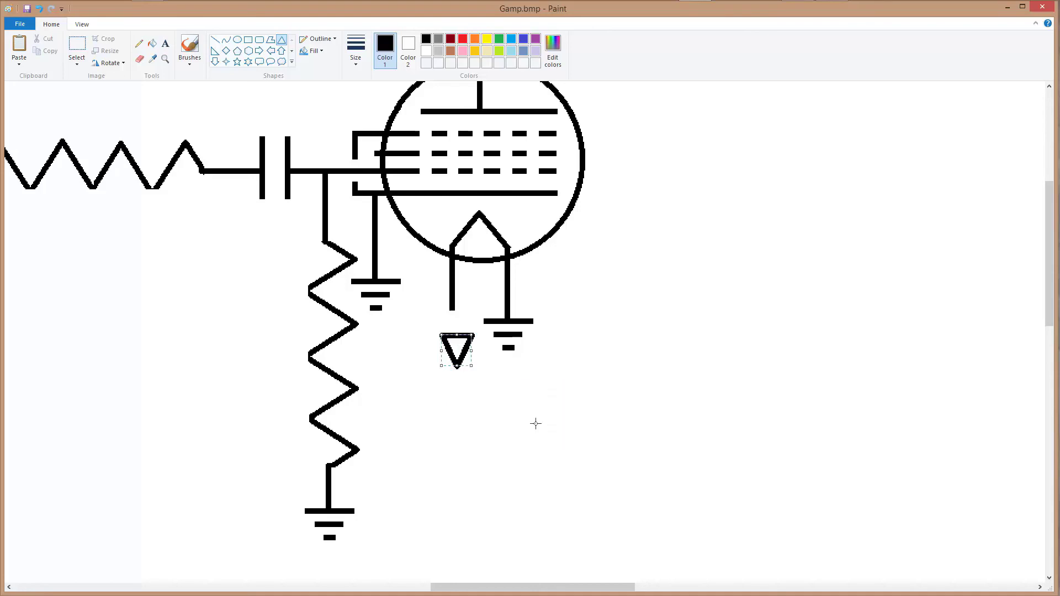
{"action": "left_click_drag", "start_coordinate": [459, 351], "coordinate": [456, 329]}
{"action": "left_click", "coordinate": [484, 405]}
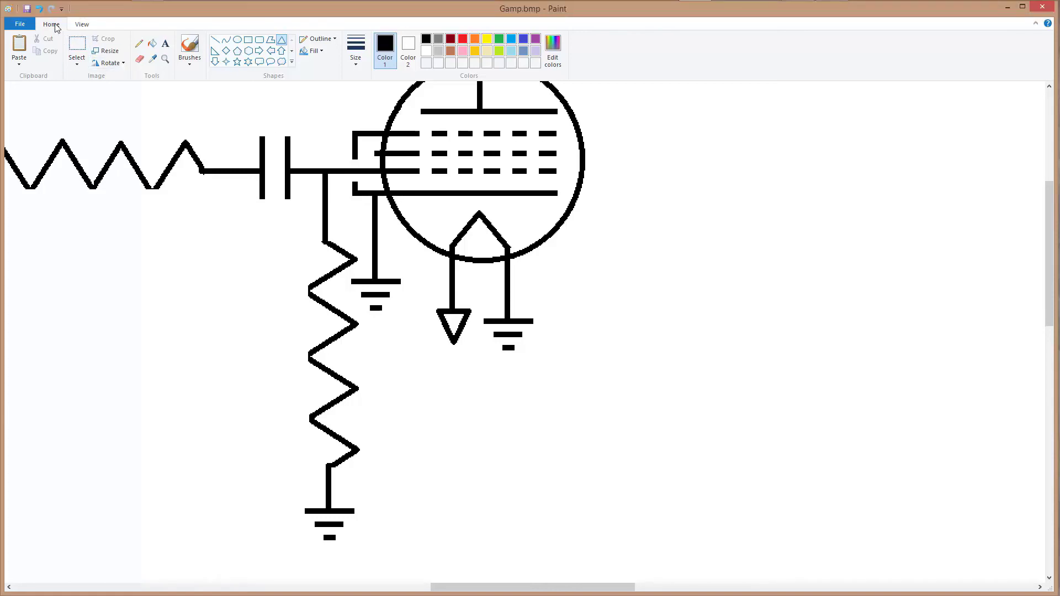
Zoom out to the whole schematic, then zoom in and select part of the middle grid line.
{"action": "left_click", "coordinate": [82, 24]}
{"action": "left_click", "coordinate": [43, 44]}
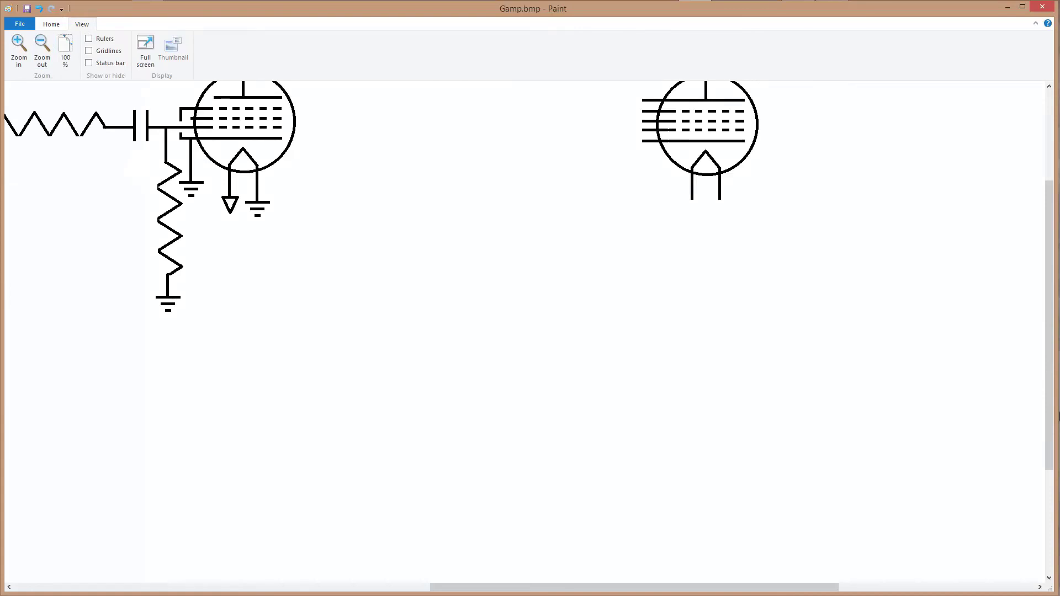
{"action": "left_click_drag", "start_coordinate": [1053, 420], "coordinate": [1053, 364]}
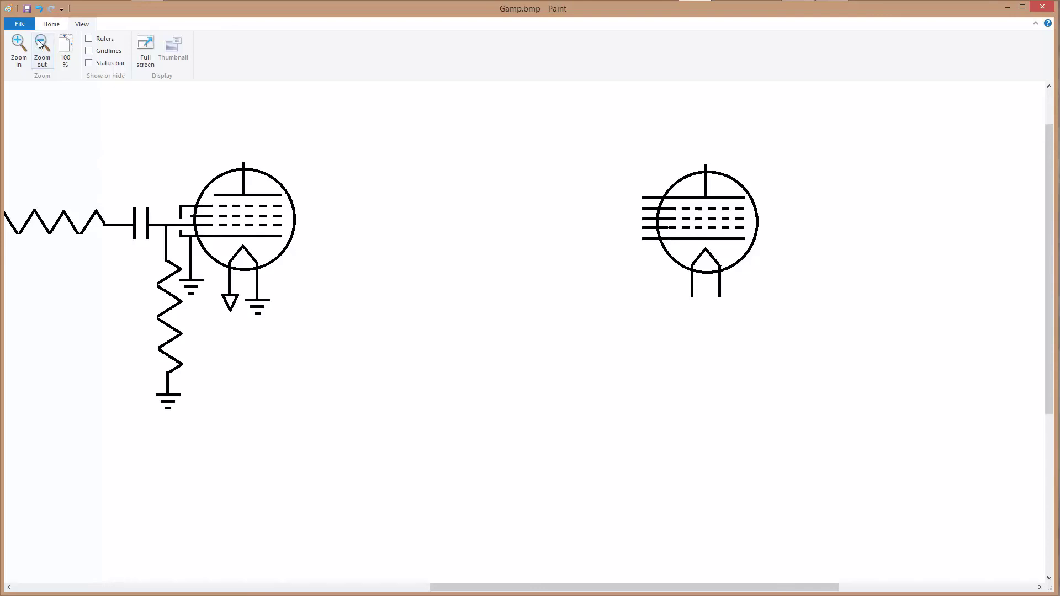
{"action": "left_click", "coordinate": [18, 43]}
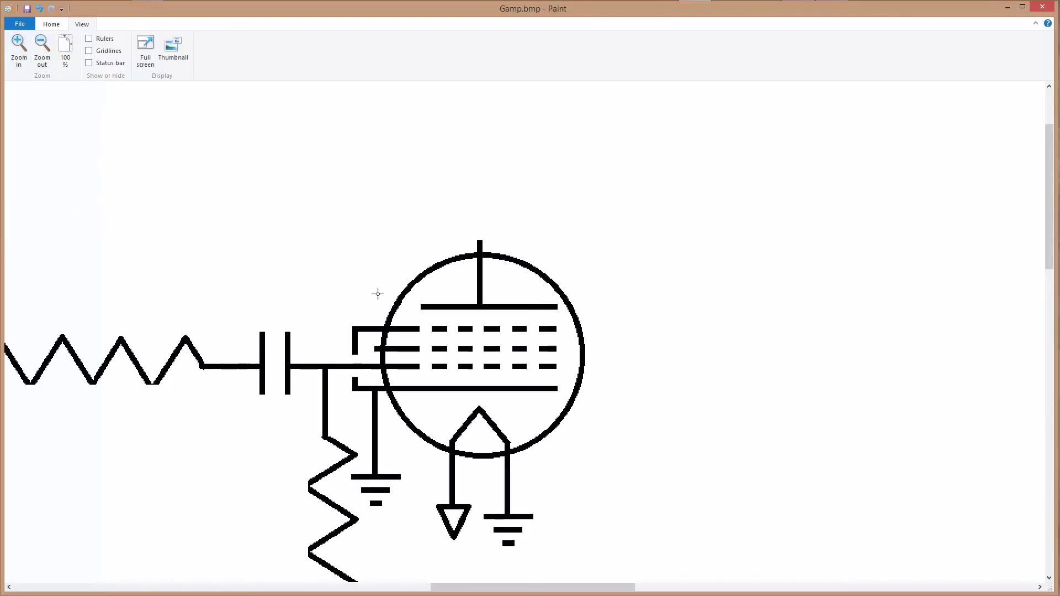
{"action": "left_click", "coordinate": [371, 345]}
{"action": "left_click_drag", "start_coordinate": [372, 345], "coordinate": [407, 349]}
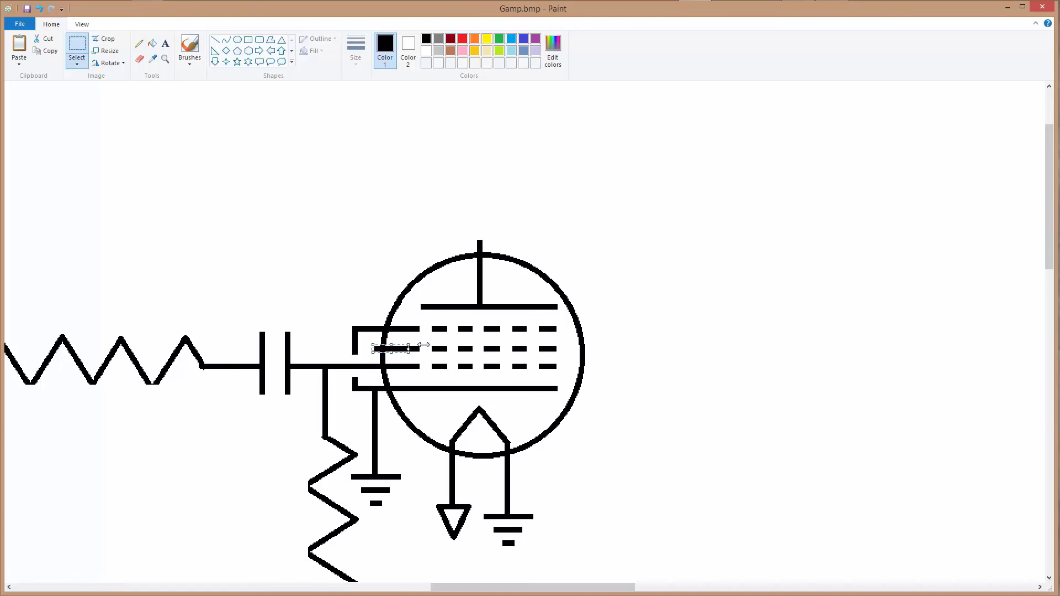
Cut the stray dashes of the middle grid line away.
{"action": "right_click", "coordinate": [394, 349]}
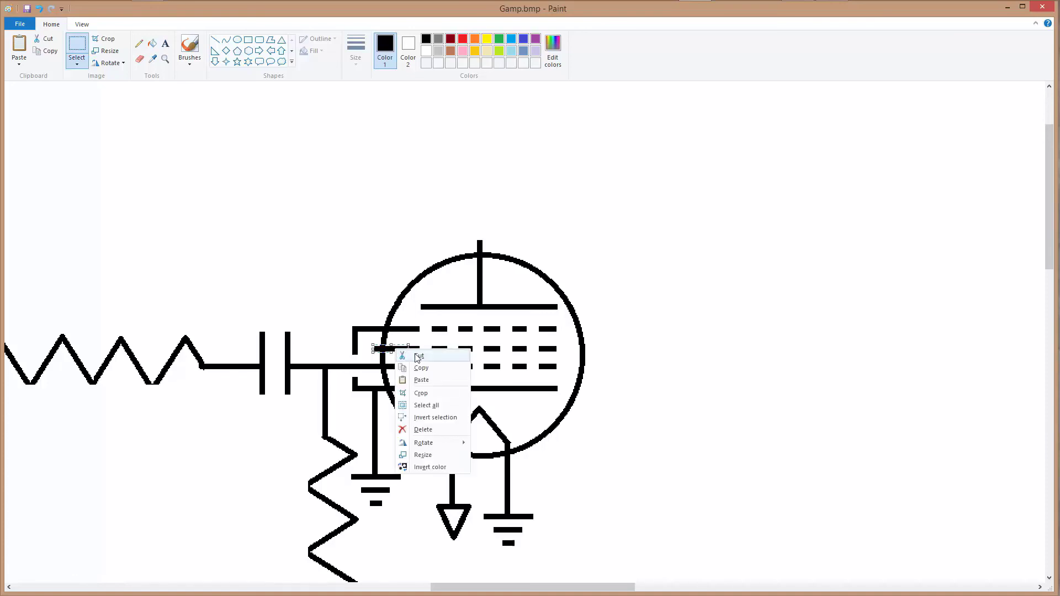
{"action": "left_click", "coordinate": [417, 356]}
{"action": "left_click_drag", "start_coordinate": [405, 346], "coordinate": [424, 354]}
{"action": "right_click", "coordinate": [417, 353]}
{"action": "left_click", "coordinate": [440, 362]}
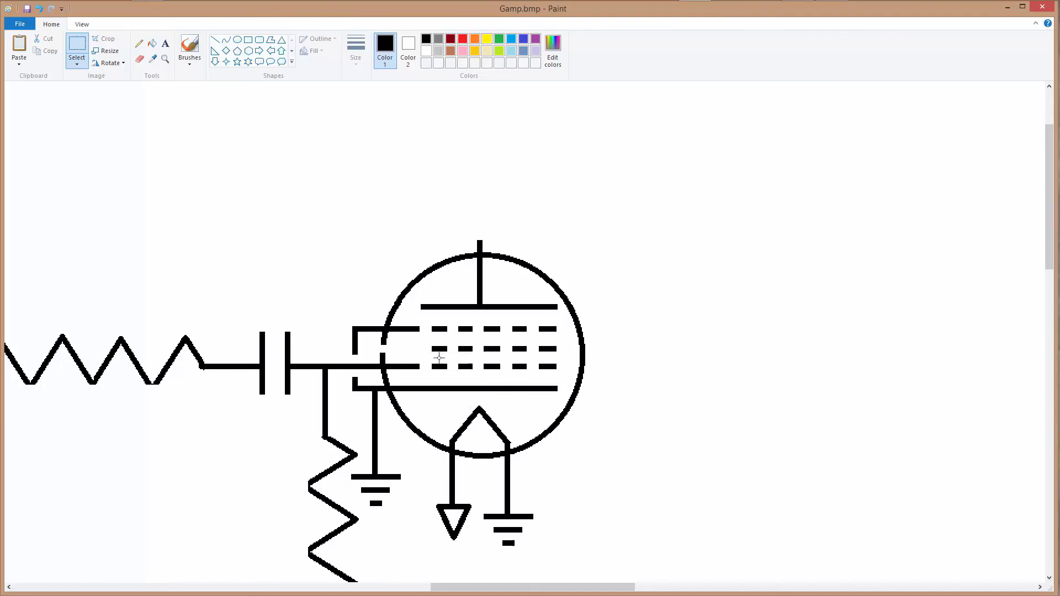
Draw a straight horizontal wire from the tube's middle grid out to the right.
{"action": "left_click", "coordinate": [215, 40]}
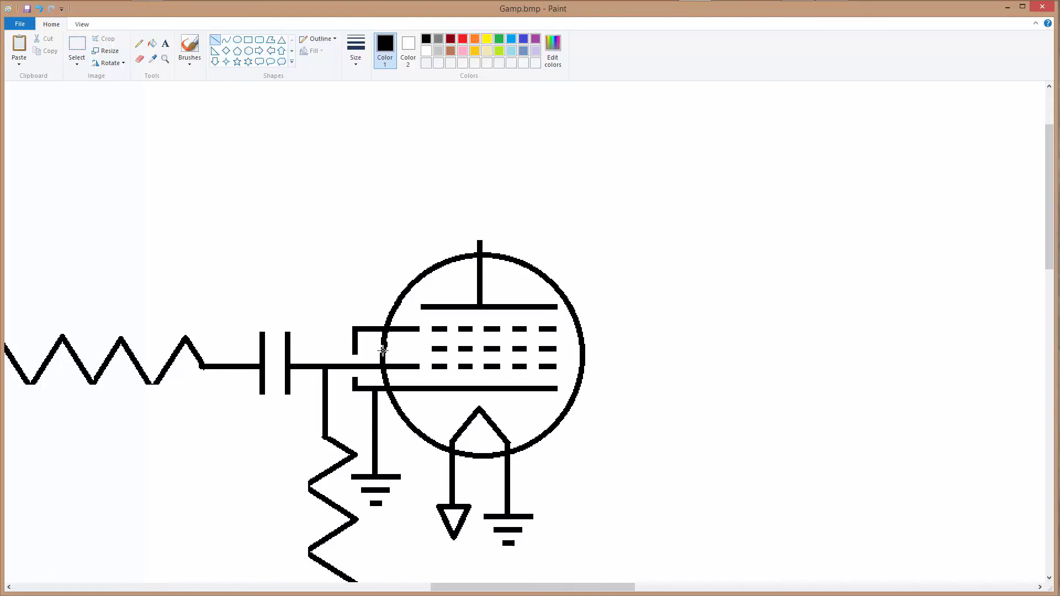
{"action": "left_click_drag", "start_coordinate": [383, 343], "coordinate": [382, 356]}
{"action": "mouse_move", "coordinate": [556, 349]}
{"action": "left_mouse_down"}
{"action": "mouse_move", "coordinate": [669, 359]}
{"action": "mouse_move", "coordinate": [739, 349]}
{"action": "left_mouse_up"}
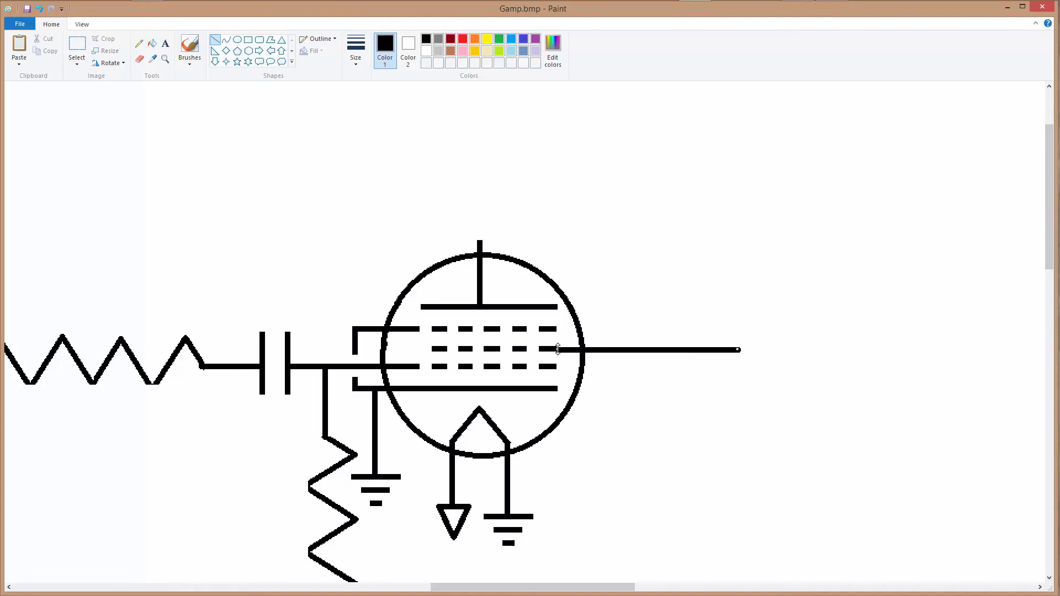
{"action": "left_click_drag", "start_coordinate": [557, 349], "coordinate": [559, 348]}
{"action": "left_click_drag", "start_coordinate": [739, 350], "coordinate": [708, 348]}
{"action": "left_click", "coordinate": [792, 372]}
Select the input coupling capacitor with a rectangular selection.
{"action": "left_click", "coordinate": [76, 44]}
{"action": "left_click", "coordinate": [78, 65]}
{"action": "left_click", "coordinate": [105, 102]}
{"action": "left_click_drag", "start_coordinate": [249, 323], "coordinate": [302, 411]}
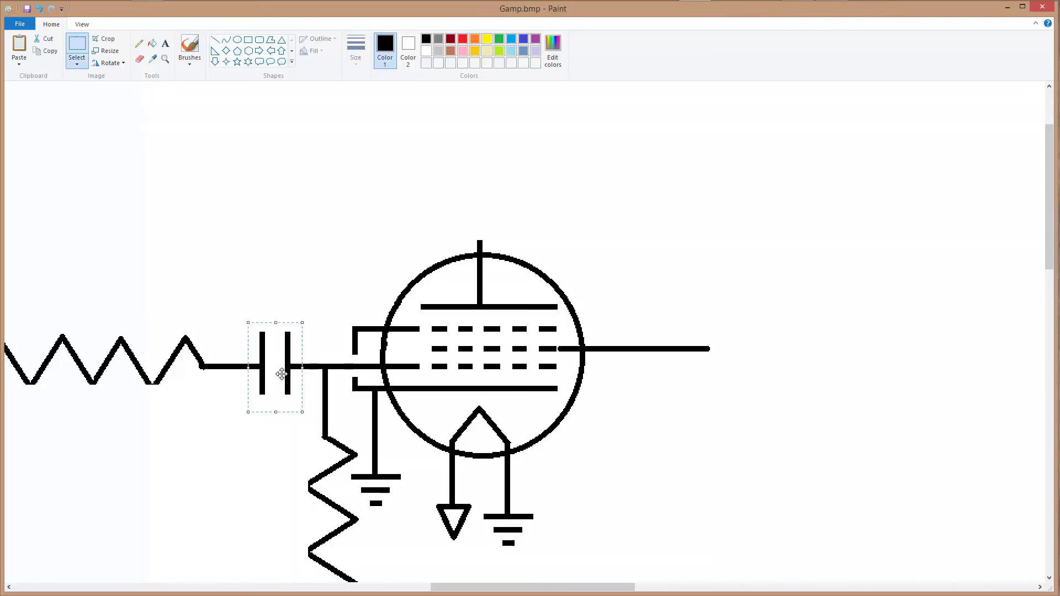
Copy the coupling capacitor, paste it right of the tube, and rotate it 90°.
{"action": "right_click", "coordinate": [283, 373]}
{"action": "left_click", "coordinate": [311, 394]}
{"action": "right_click", "coordinate": [295, 210]}
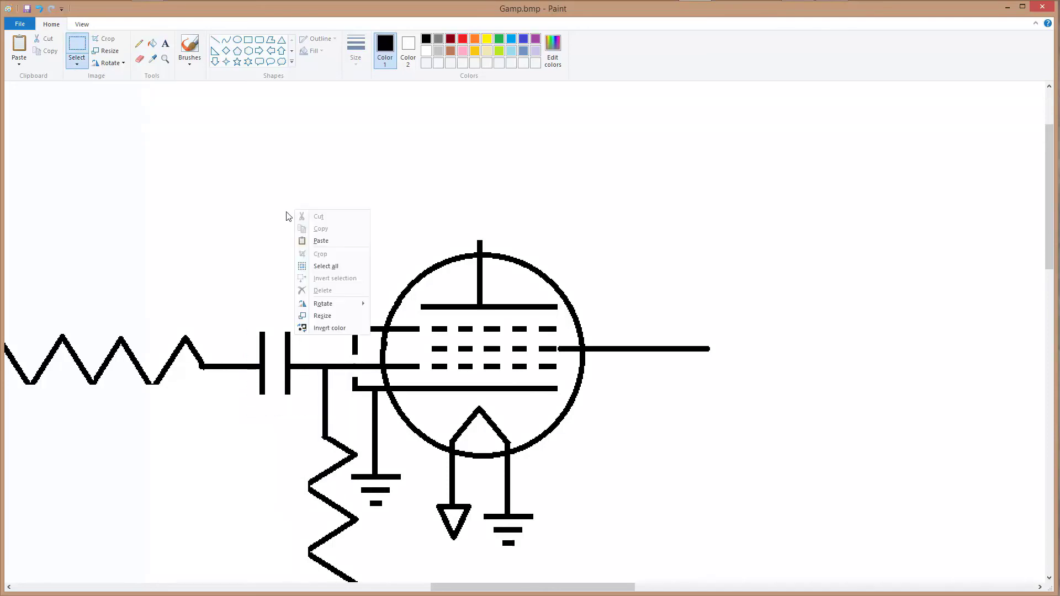
{"action": "left_click", "coordinate": [320, 241]}
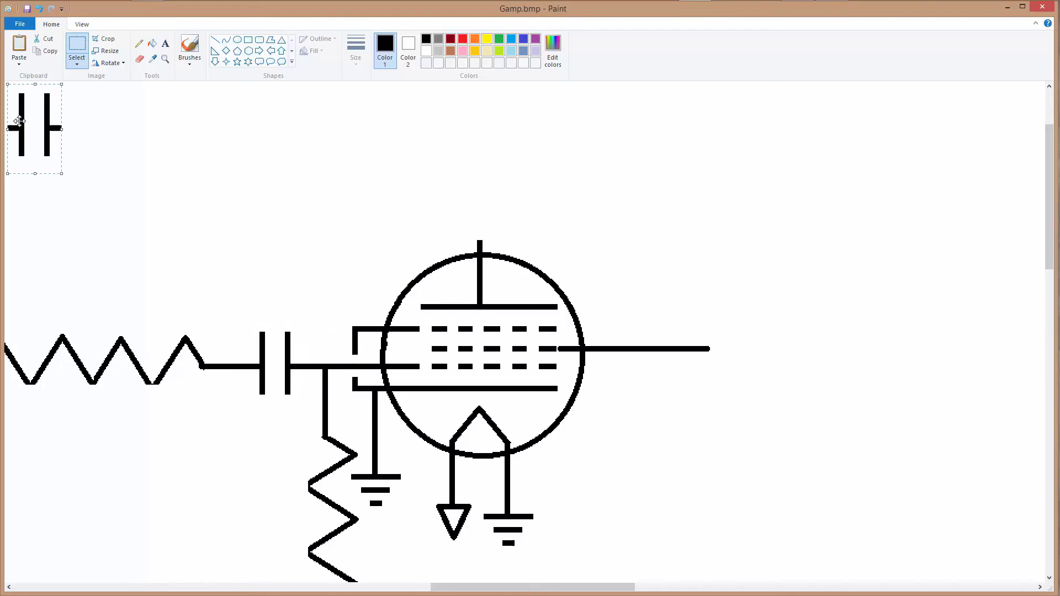
{"action": "left_click_drag", "start_coordinate": [25, 122], "coordinate": [658, 409]}
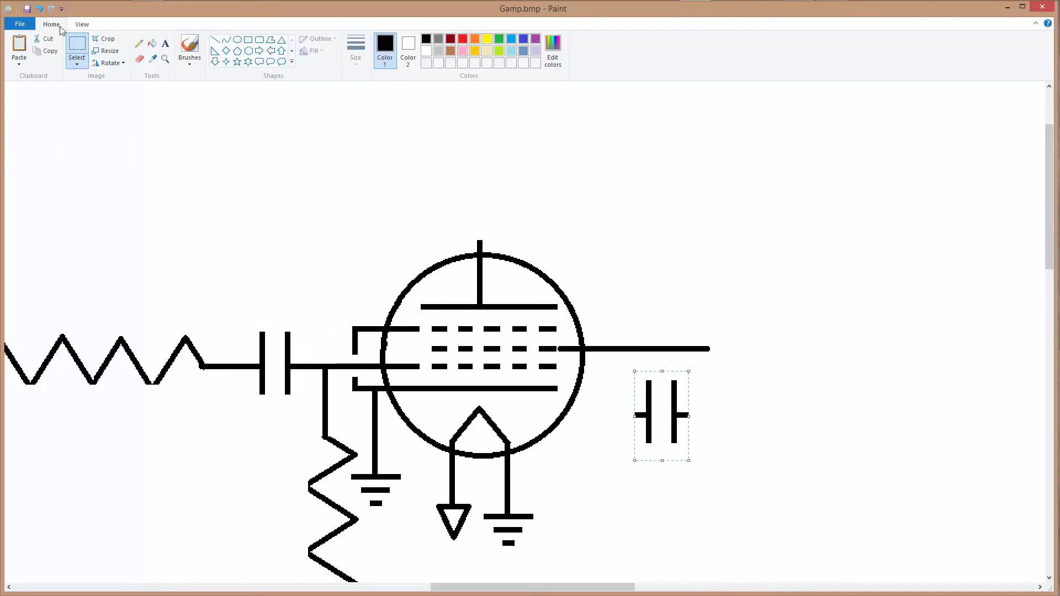
{"action": "right_click", "coordinate": [658, 415]}
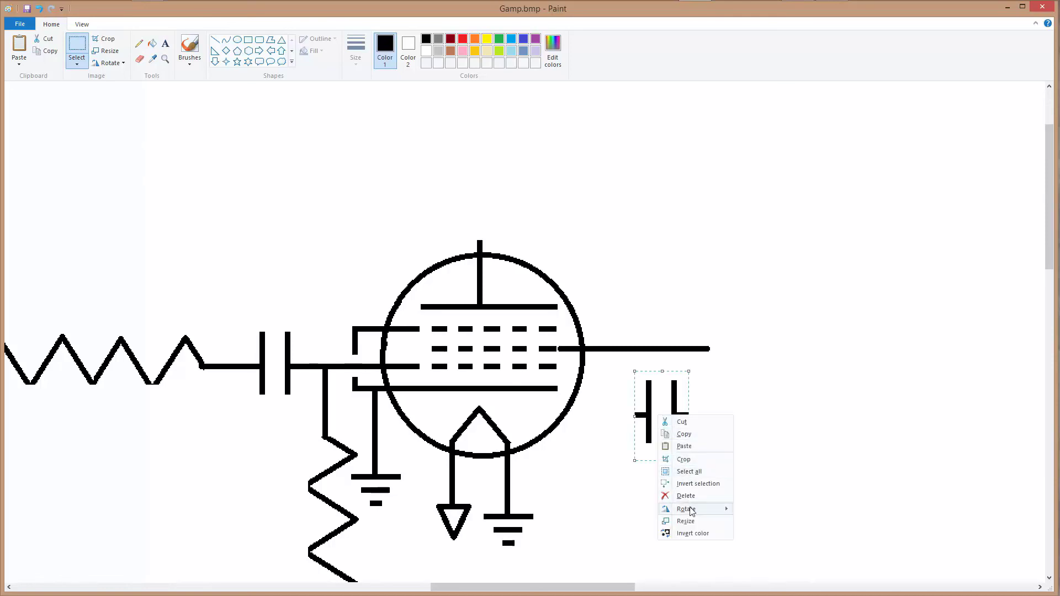
{"action": "mouse_move", "coordinate": [694, 511]}
{"action": "left_click", "coordinate": [740, 513]}
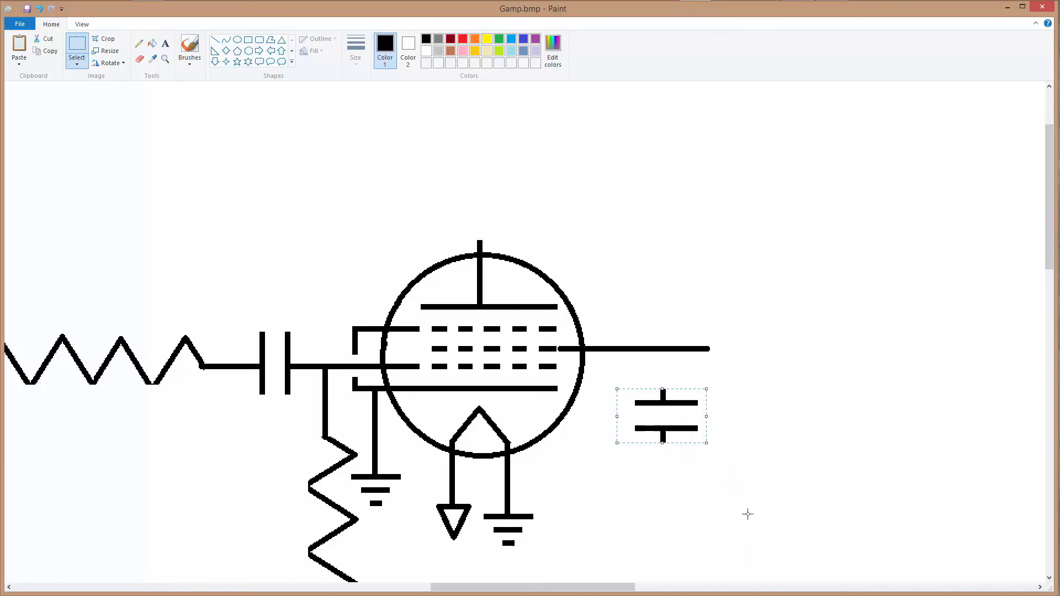
Position the rotated capacitor, cut its leftover stubs, and move the lower plate closer.
{"action": "left_click_drag", "start_coordinate": [636, 390], "coordinate": [638, 423]}
{"action": "left_click", "coordinate": [693, 472]}
{"action": "left_click_drag", "start_coordinate": [658, 382], "coordinate": [708, 458]}
{"action": "right_click", "coordinate": [698, 432]}
{"action": "left_click", "coordinate": [724, 445]}
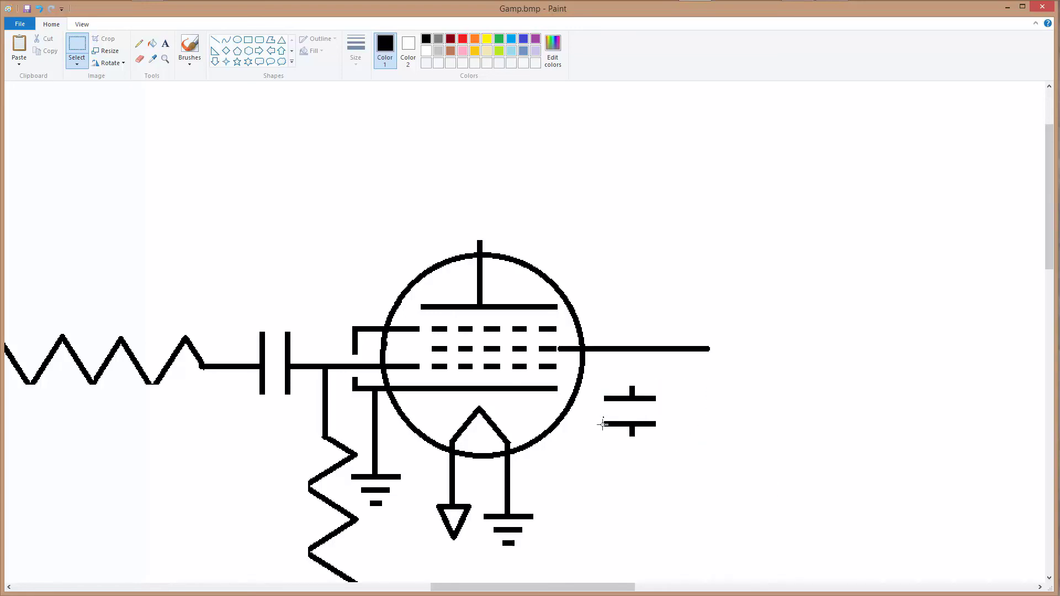
{"action": "left_click_drag", "start_coordinate": [603, 415], "coordinate": [633, 421]}
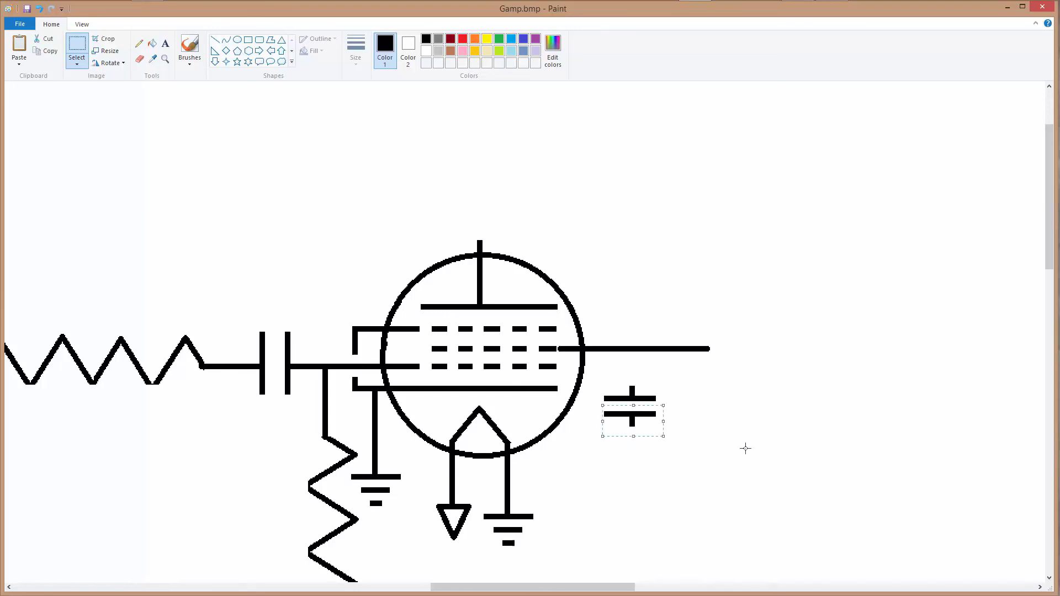
{"action": "left_click", "coordinate": [671, 404]}
Trim the capacitor plates' left ends and stretch its lead up to the wire.
{"action": "left_click_drag", "start_coordinate": [597, 390], "coordinate": [610, 423]}
{"action": "right_click", "coordinate": [602, 404]}
{"action": "left_click", "coordinate": [635, 418]}
{"action": "left_click_drag", "start_coordinate": [625, 389], "coordinate": [630, 350]}
{"action": "left_click", "coordinate": [704, 429]}
{"action": "left_click", "coordinate": [756, 484]}
Copy a ground symbol and place it beneath the bypass capacitor.
{"action": "left_click_drag", "start_coordinate": [478, 502], "coordinate": [541, 554]}
{"action": "right_click", "coordinate": [501, 524]}
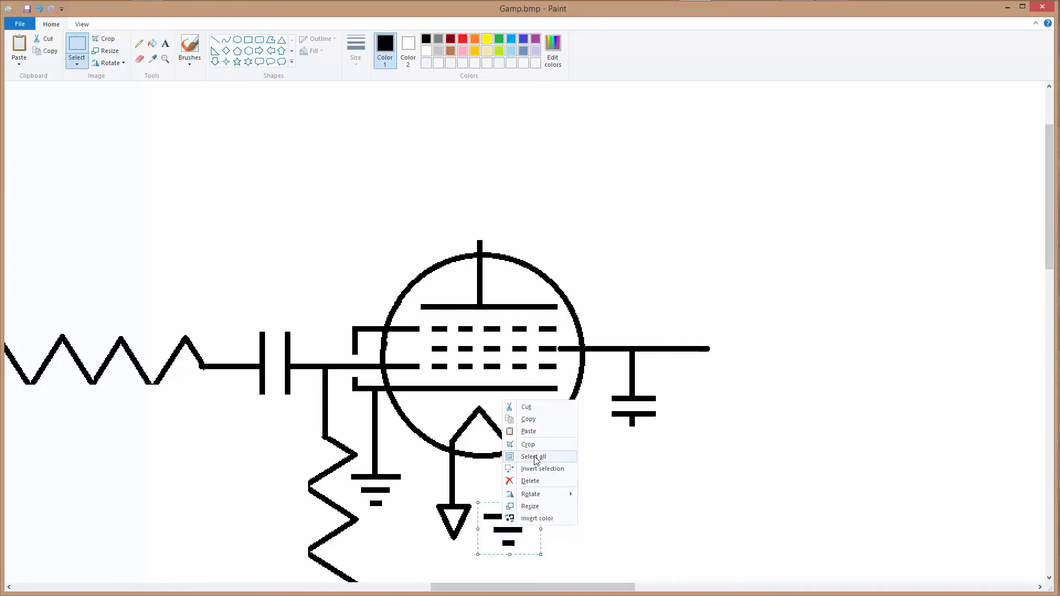
{"action": "left_click", "coordinate": [533, 422]}
{"action": "right_click", "coordinate": [603, 472]}
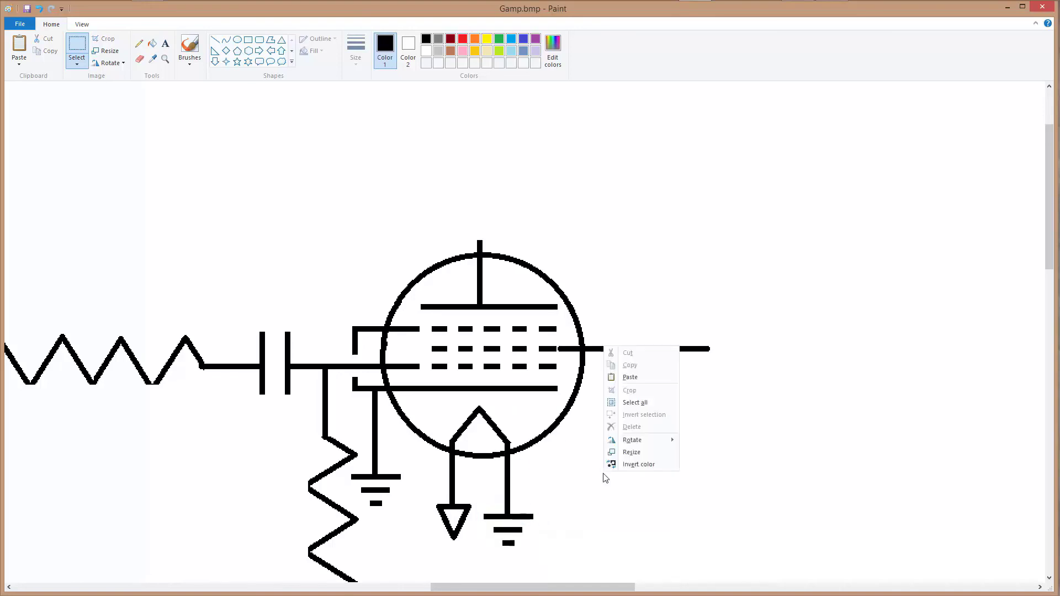
{"action": "left_click", "coordinate": [630, 377]}
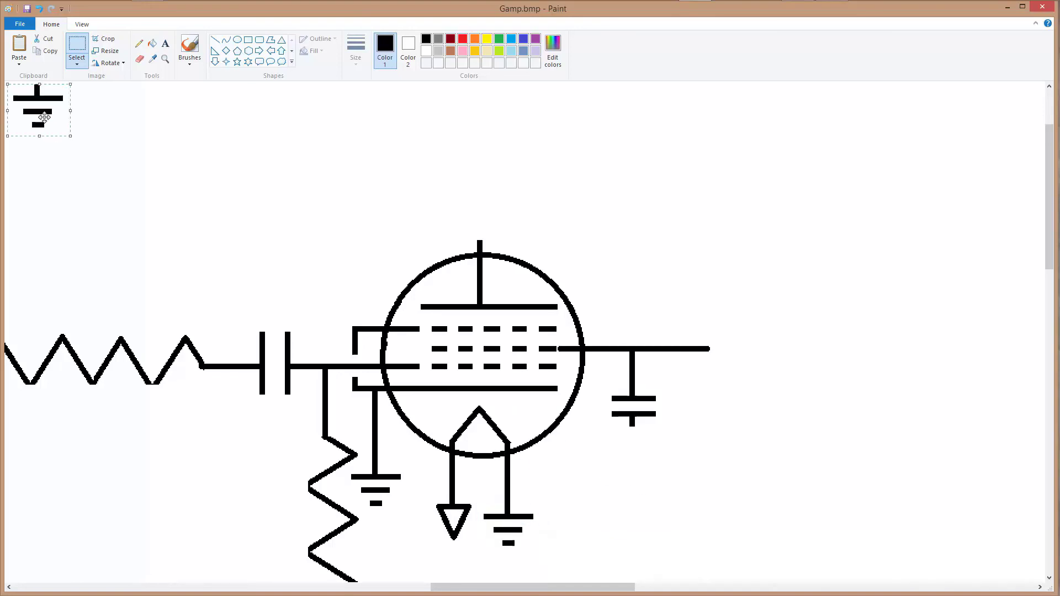
{"action": "left_click_drag", "start_coordinate": [44, 117], "coordinate": [633, 452]}
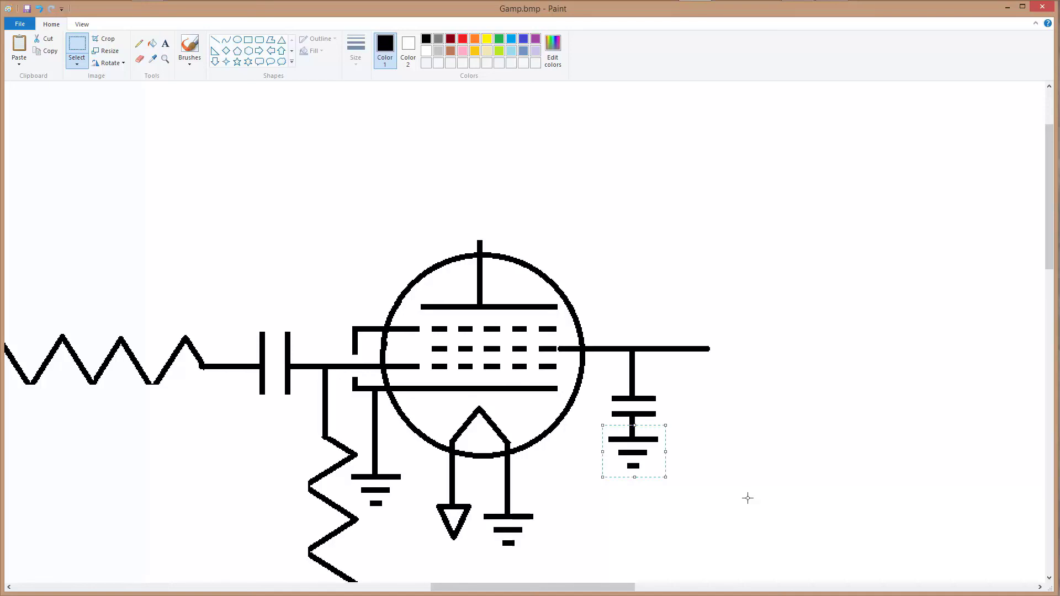
{"action": "left_click", "coordinate": [743, 469]}
{"action": "left_click_drag", "start_coordinate": [495, 586], "coordinate": [446, 580]}
{"action": "scroll", "coordinate": [471, 508], "scroll_direction": "down", "scroll_amount": 3}
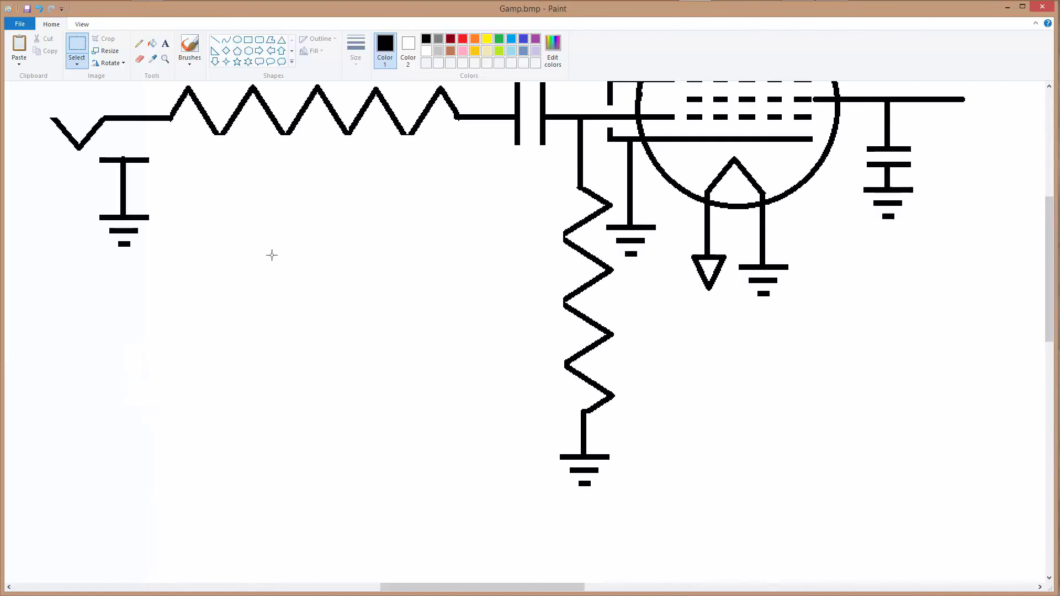
Copy the input resistor and paste the copy to the right of the tube.
{"action": "scroll", "coordinate": [302, 307], "scroll_direction": "up", "scroll_amount": 2}
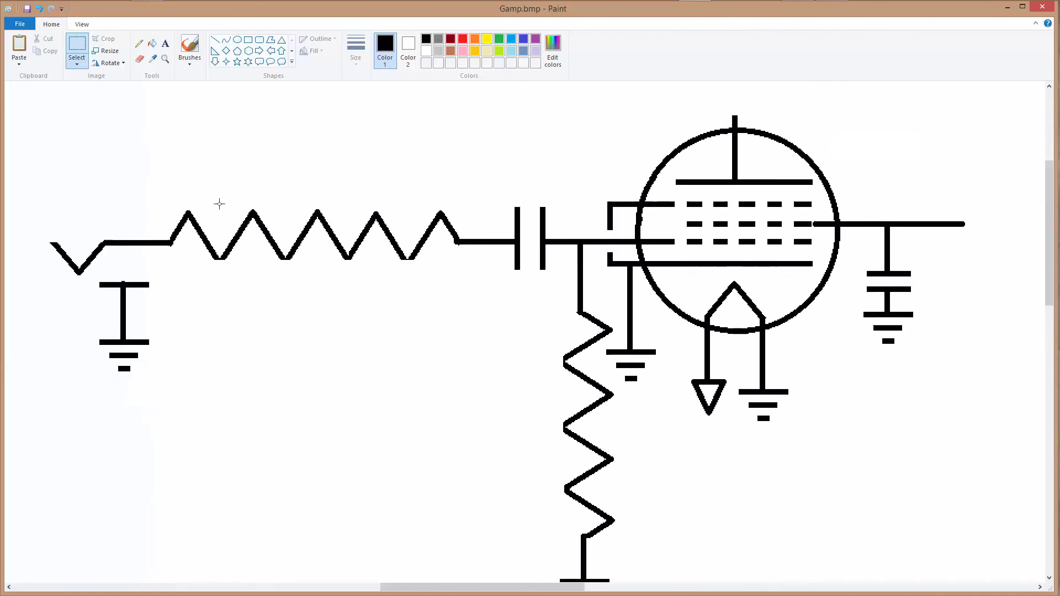
{"action": "left_click_drag", "start_coordinate": [159, 195], "coordinate": [465, 279]}
{"action": "right_click", "coordinate": [377, 237]}
{"action": "left_click", "coordinate": [397, 252]}
{"action": "left_click_drag", "start_coordinate": [463, 588], "coordinate": [565, 587]}
{"action": "right_click", "coordinate": [506, 243]}
{"action": "left_click", "coordinate": [540, 276]}
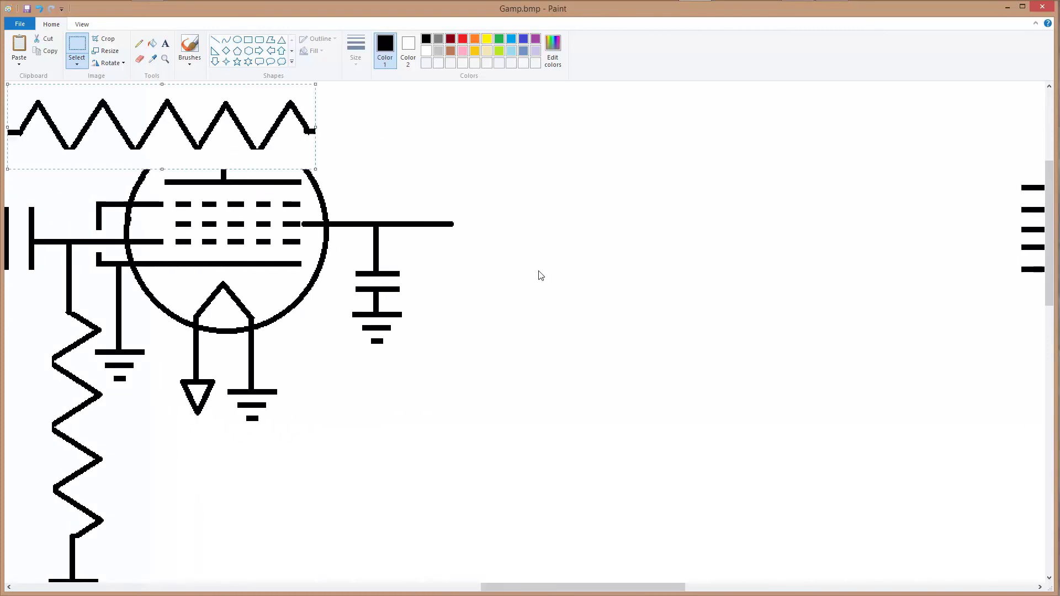
{"action": "left_click_drag", "start_coordinate": [170, 110], "coordinate": [664, 260]}
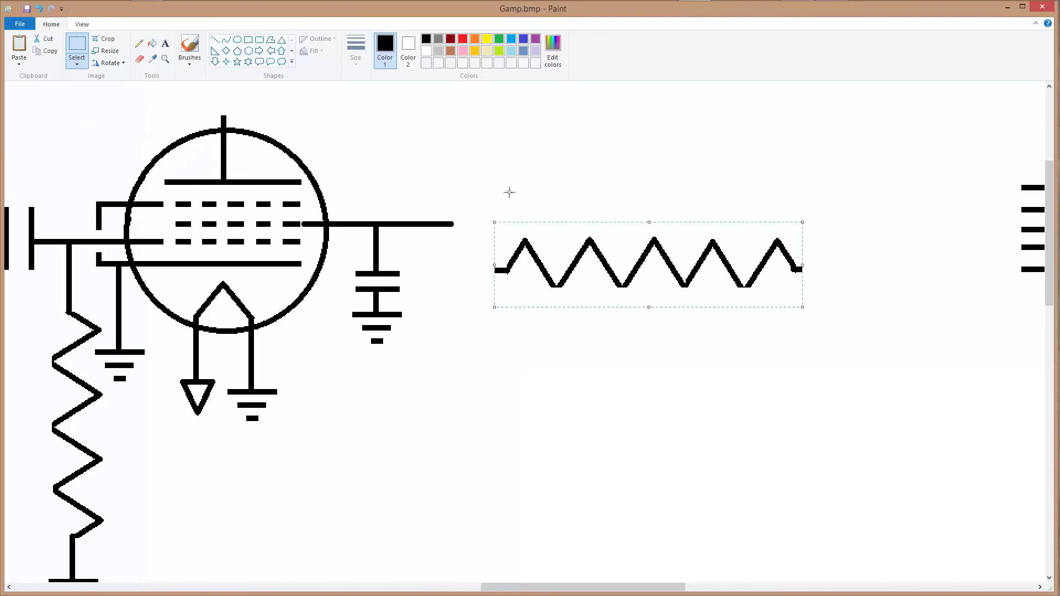
{"action": "left_click", "coordinate": [470, 234]}
Close the gap in the right-side wire by moving a piece of it.
{"action": "left_click_drag", "start_coordinate": [487, 231], "coordinate": [588, 274]}
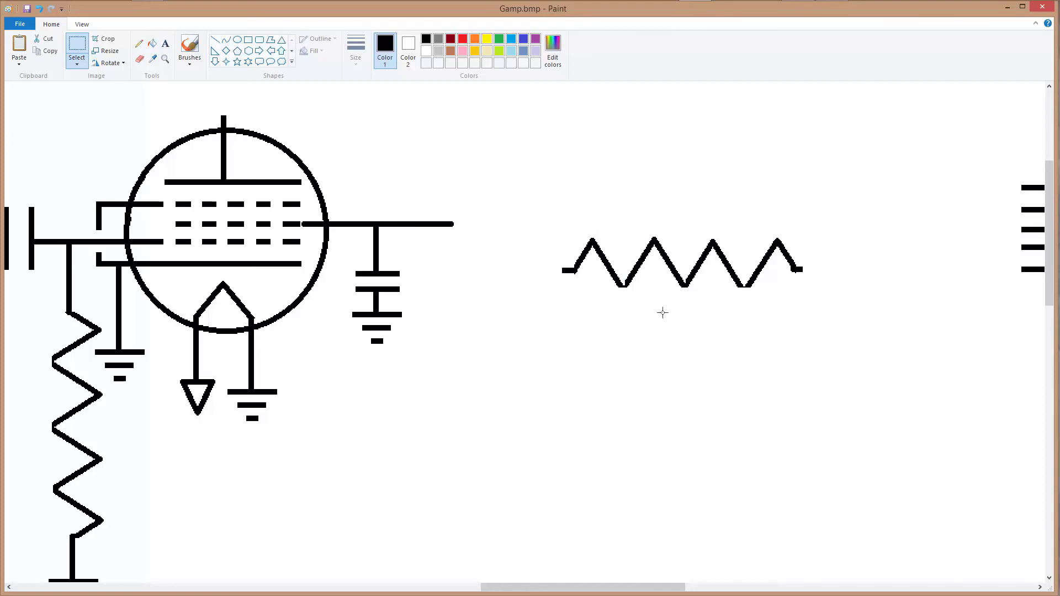
{"action": "left_click", "coordinate": [662, 313]}
{"action": "mouse_move", "coordinate": [308, 217]}
{"action": "left_mouse_down"}
{"action": "mouse_move", "coordinate": [319, 232]}
{"action": "mouse_move", "coordinate": [300, 223]}
{"action": "mouse_move", "coordinate": [309, 231]}
{"action": "mouse_move", "coordinate": [323, 225]}
{"action": "left_mouse_up"}
{"action": "left_click", "coordinate": [509, 322]}
Move the resistor onto the wire's end and cut away the leftover fragments.
{"action": "left_click_drag", "start_coordinate": [564, 233], "coordinate": [796, 307]}
{"action": "left_click", "coordinate": [797, 311]}
{"action": "left_click_drag", "start_coordinate": [674, 272], "coordinate": [560, 224]}
{"action": "left_click", "coordinate": [544, 306]}
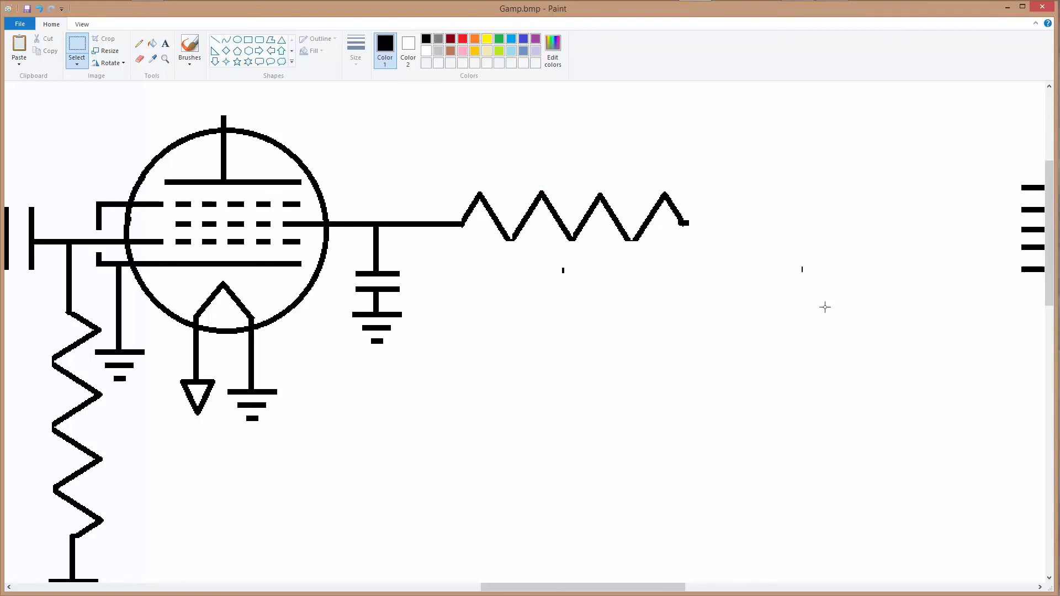
{"action": "right_click", "coordinate": [737, 287]}
{"action": "left_click", "coordinate": [778, 299]}
{"action": "left_click_drag", "start_coordinate": [1049, 287], "coordinate": [1049, 242]}
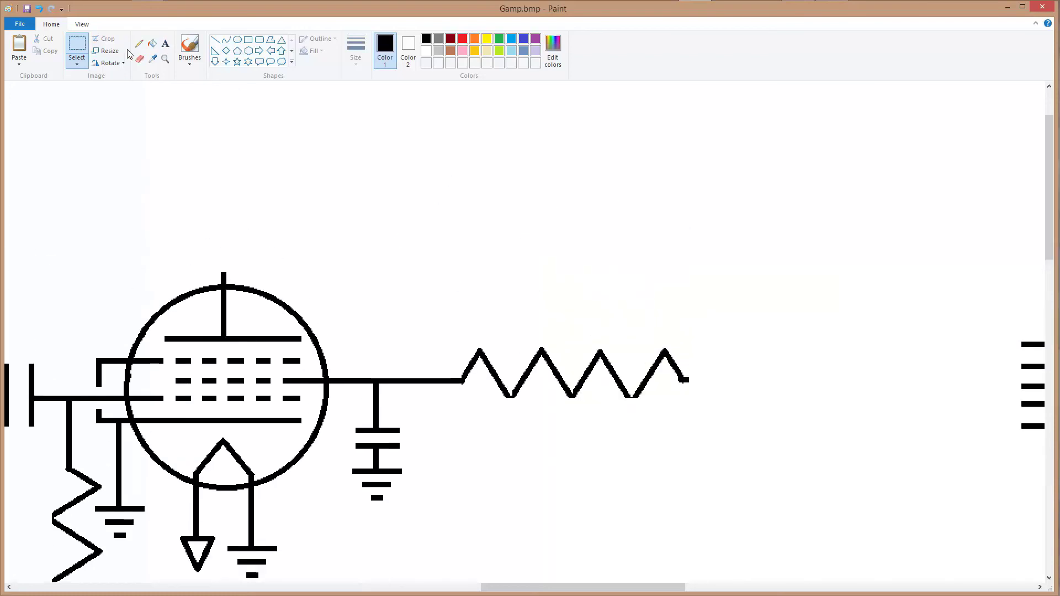